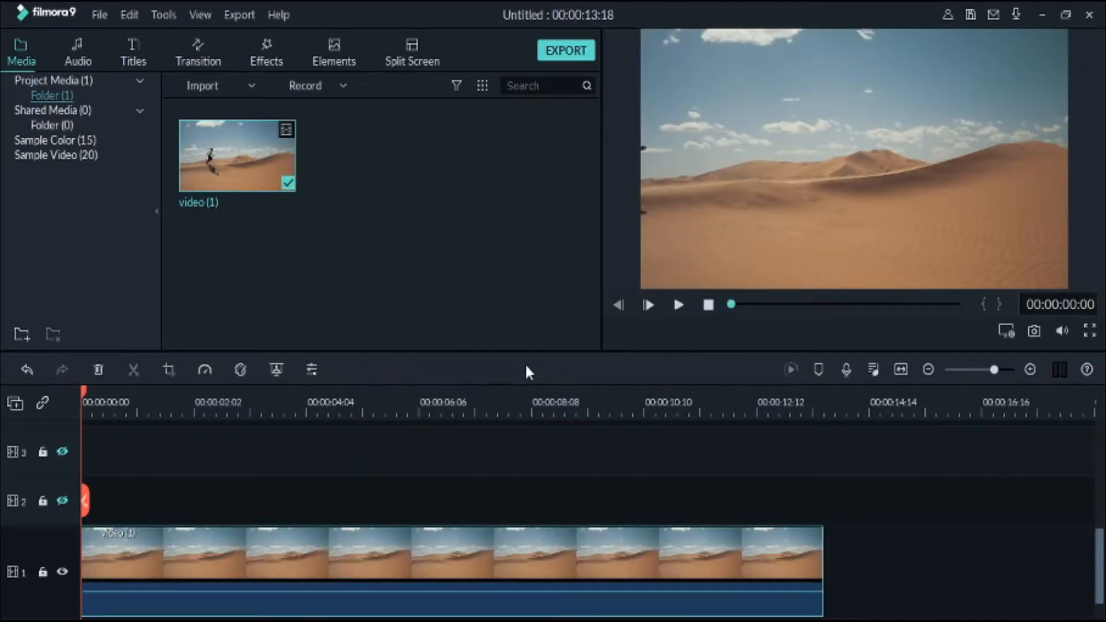
Fit the whole video clip in the timeline, preview it, and return the playhead to the start
left_click(902, 372)
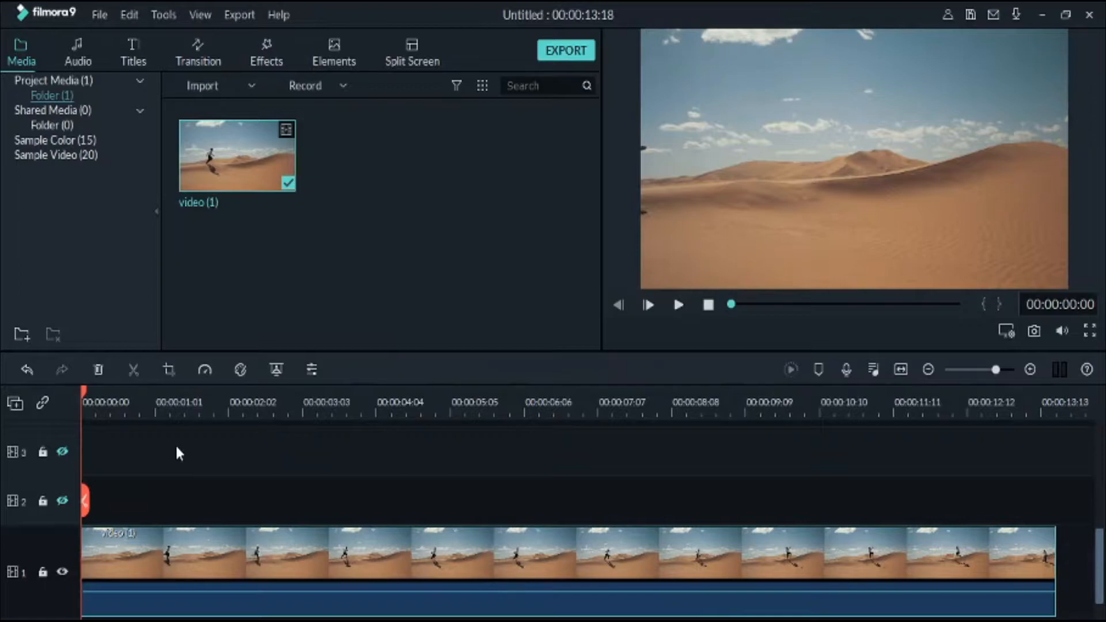
key("space")
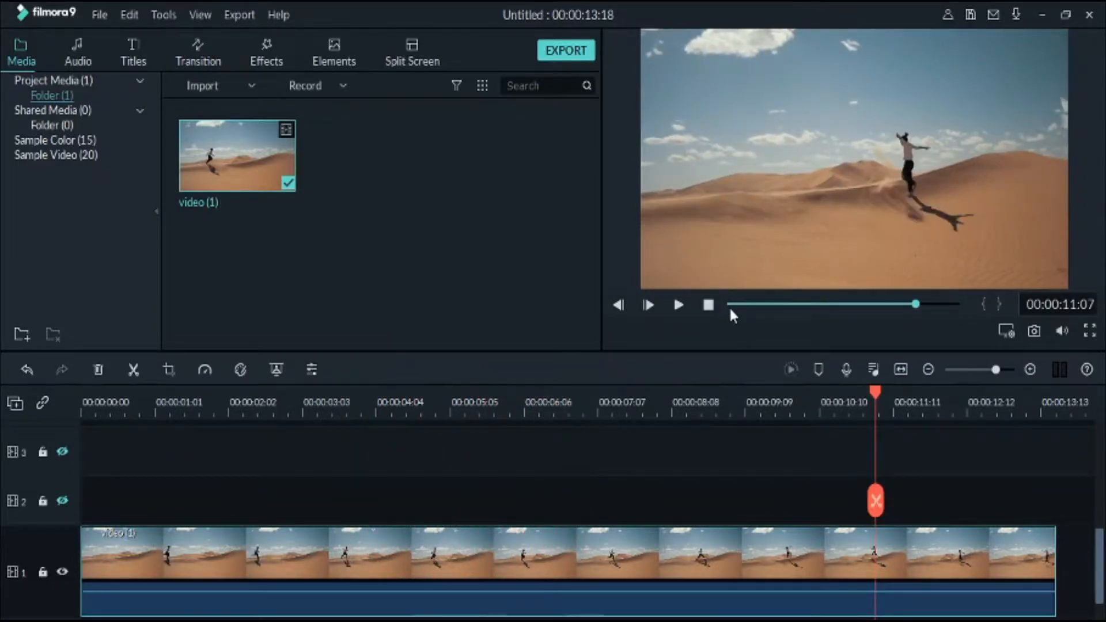
left_click(729, 307)
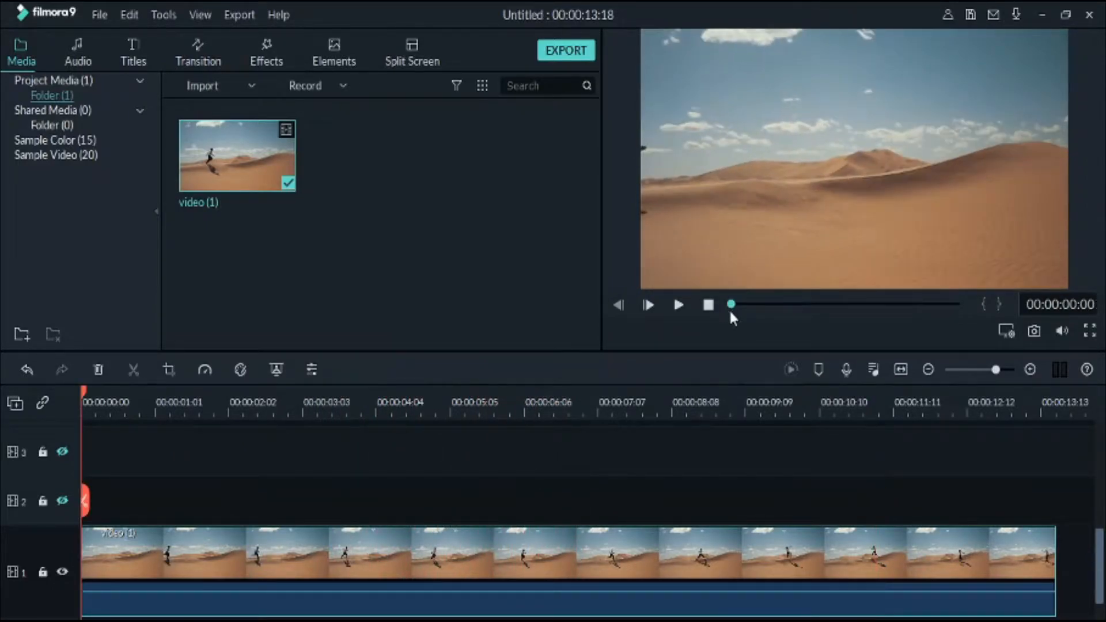
Add a snapshot of the frame at 00:00:03:08 to track 2 at the playhead and hide that track
left_click(482, 488)
key("space")
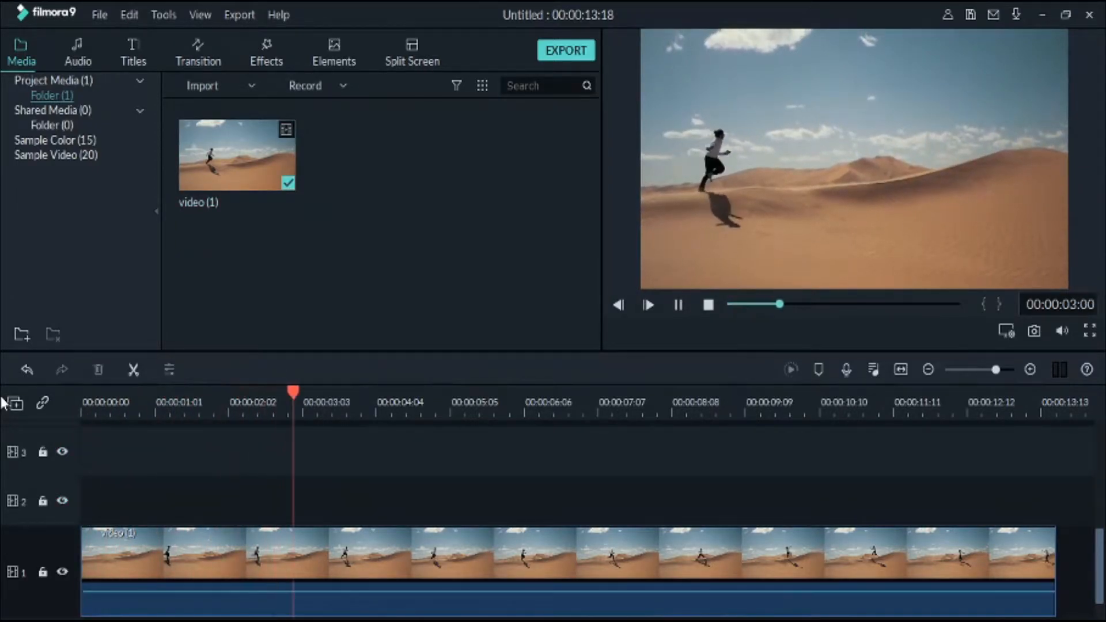
key("space")
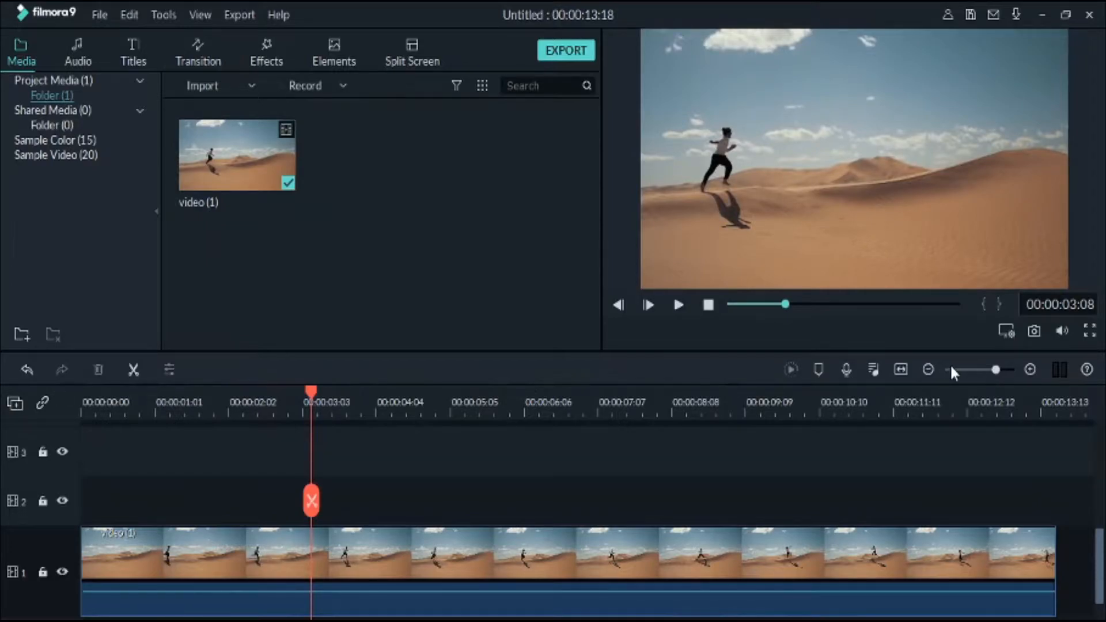
left_click(1035, 333)
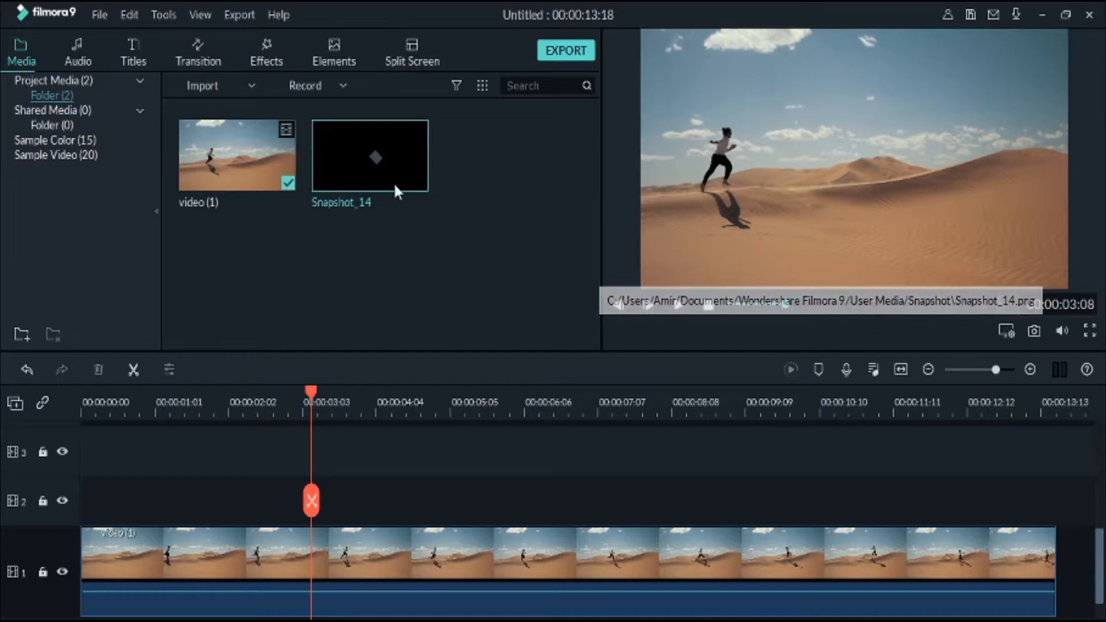
left_click_drag(391, 183, 312, 520)
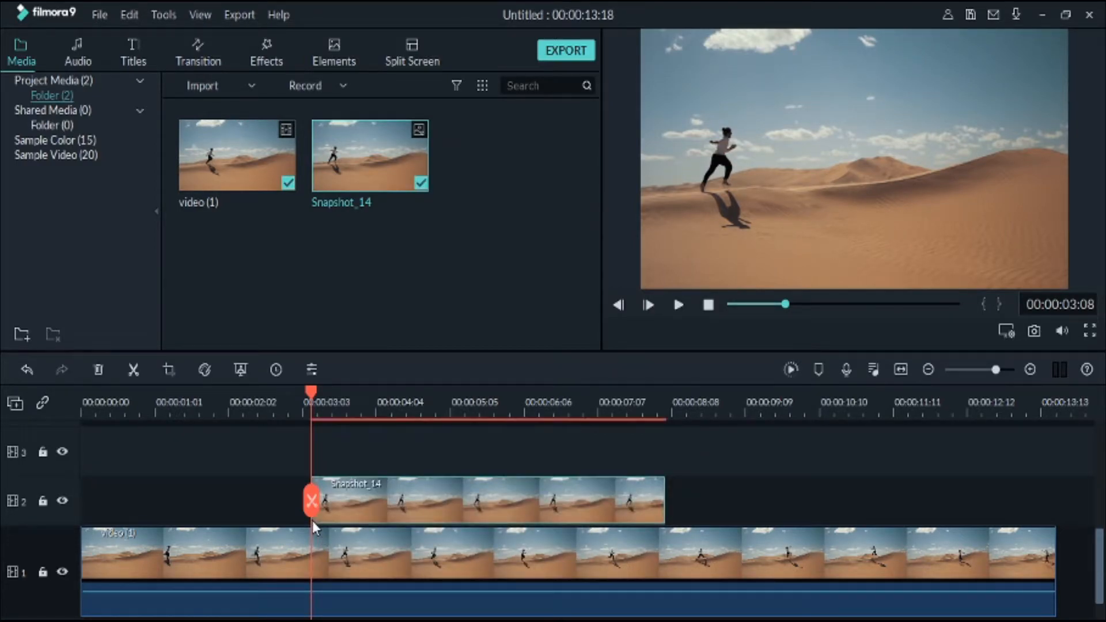
left_click(62, 499)
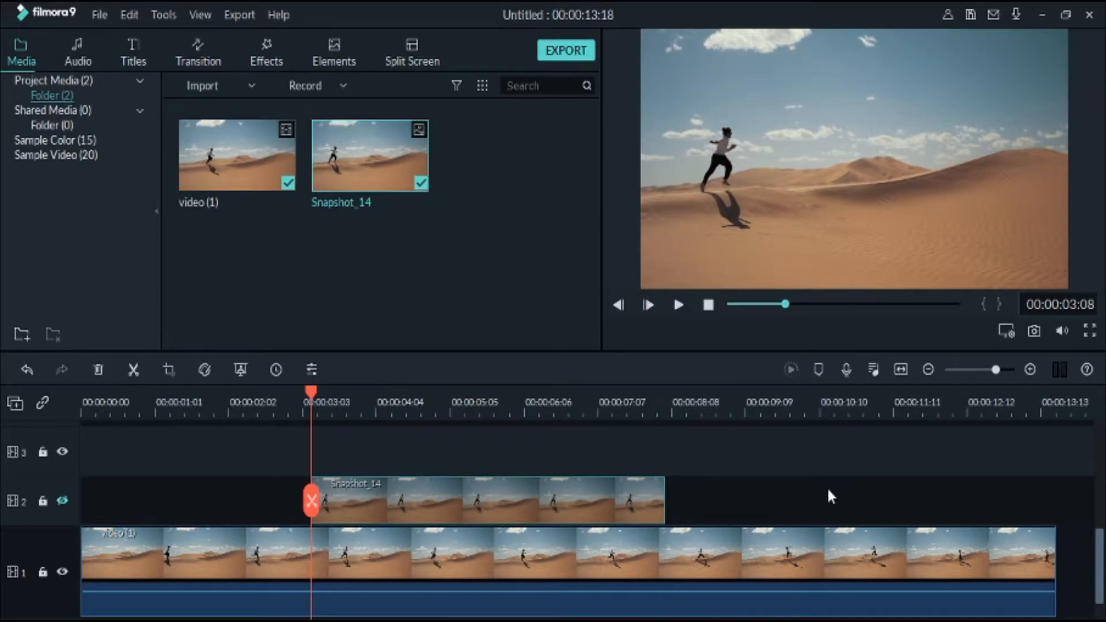
Add a snapshot of the frame at 00:00:04:23 to track 3 at the playhead and hide that track
key("space")
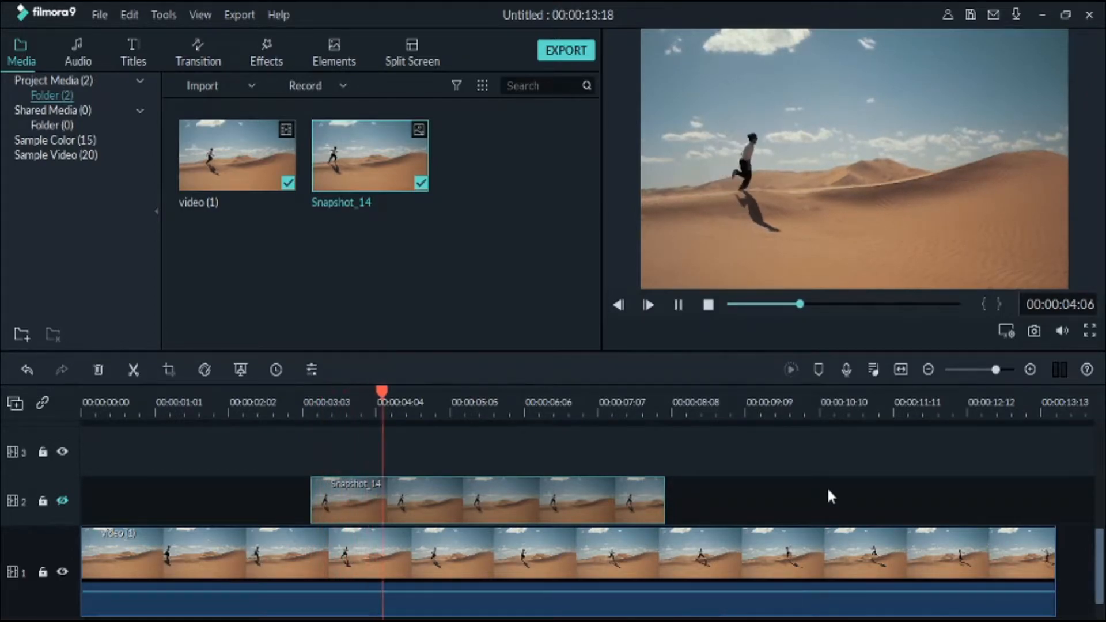
key("space")
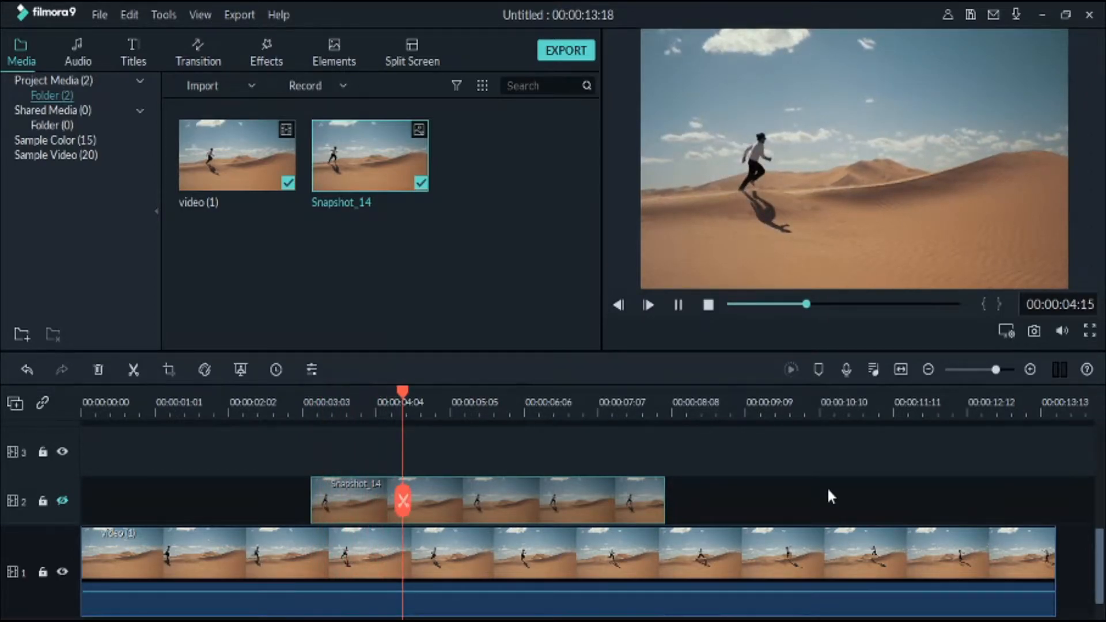
key("space")
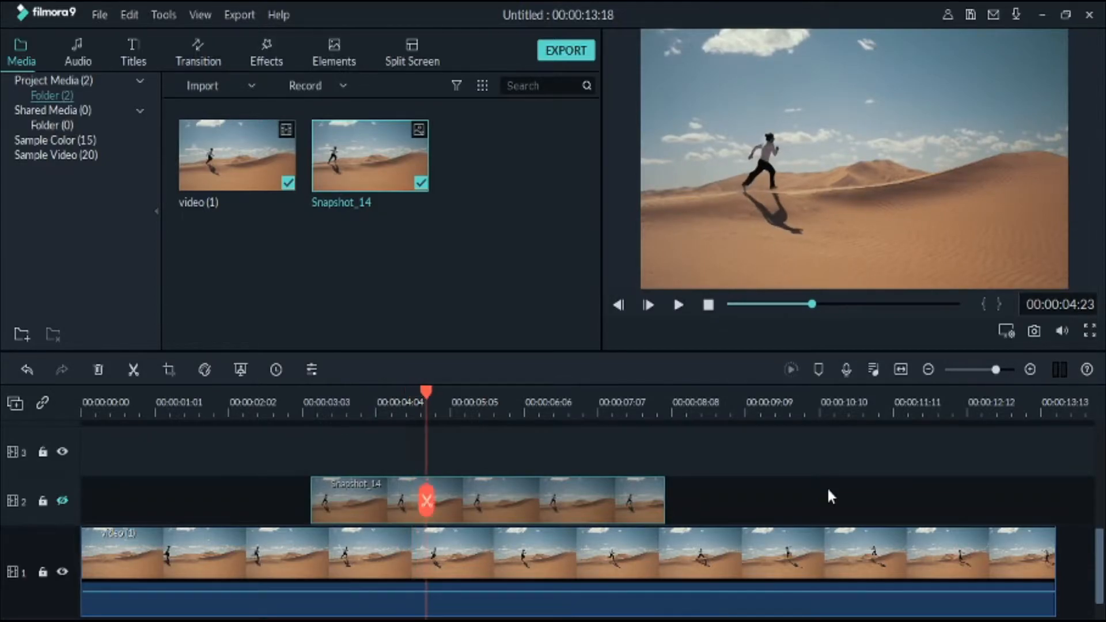
left_click(1034, 332)
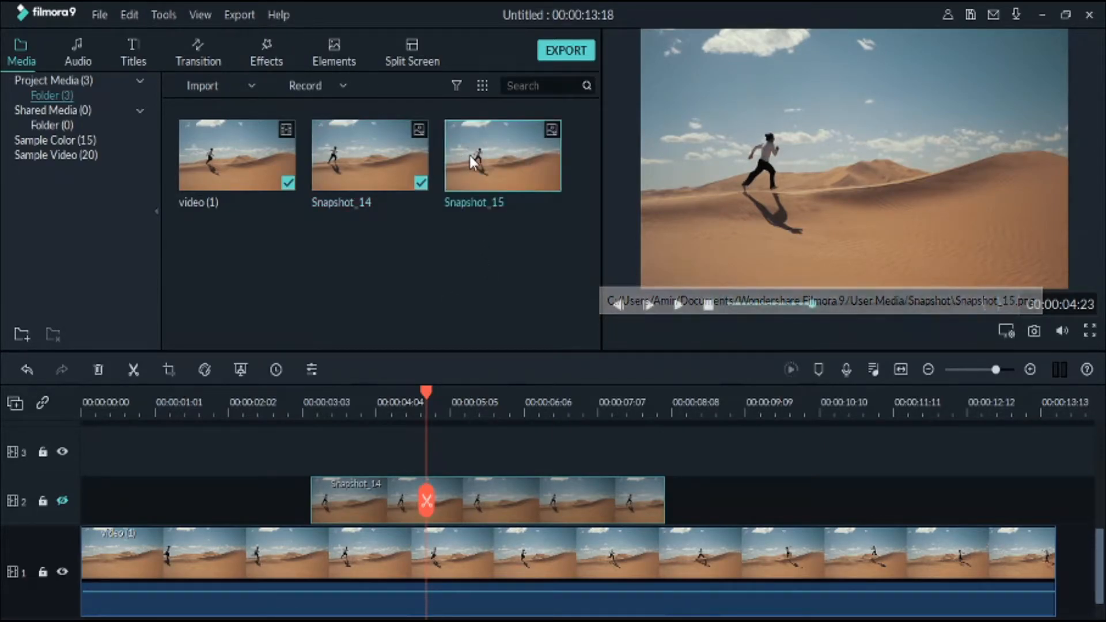
left_click_drag(472, 156, 424, 447)
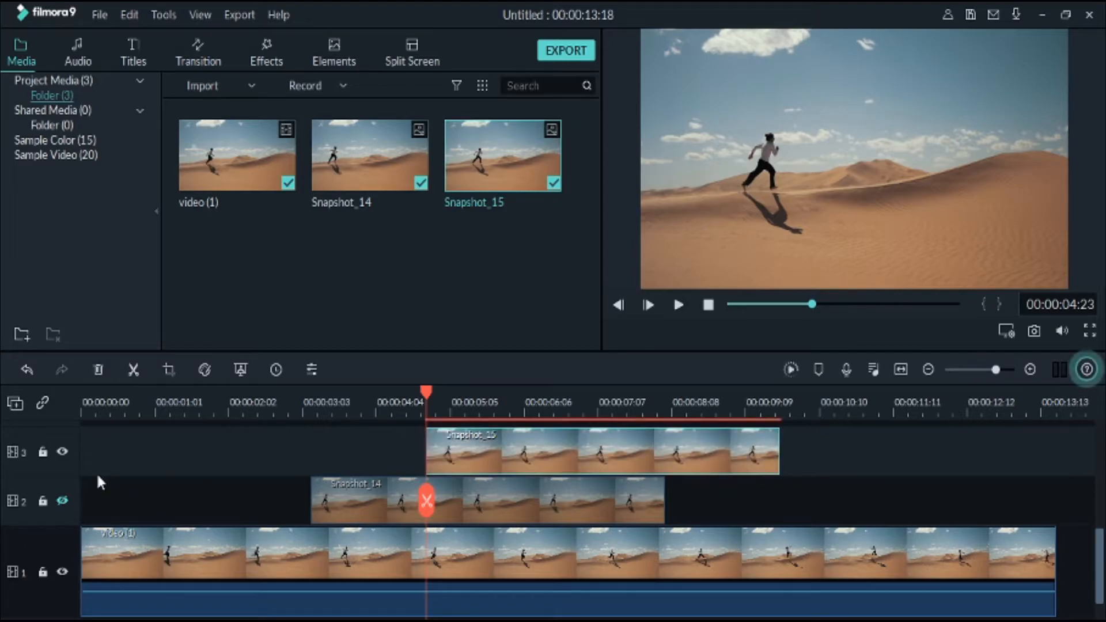
left_click(61, 451)
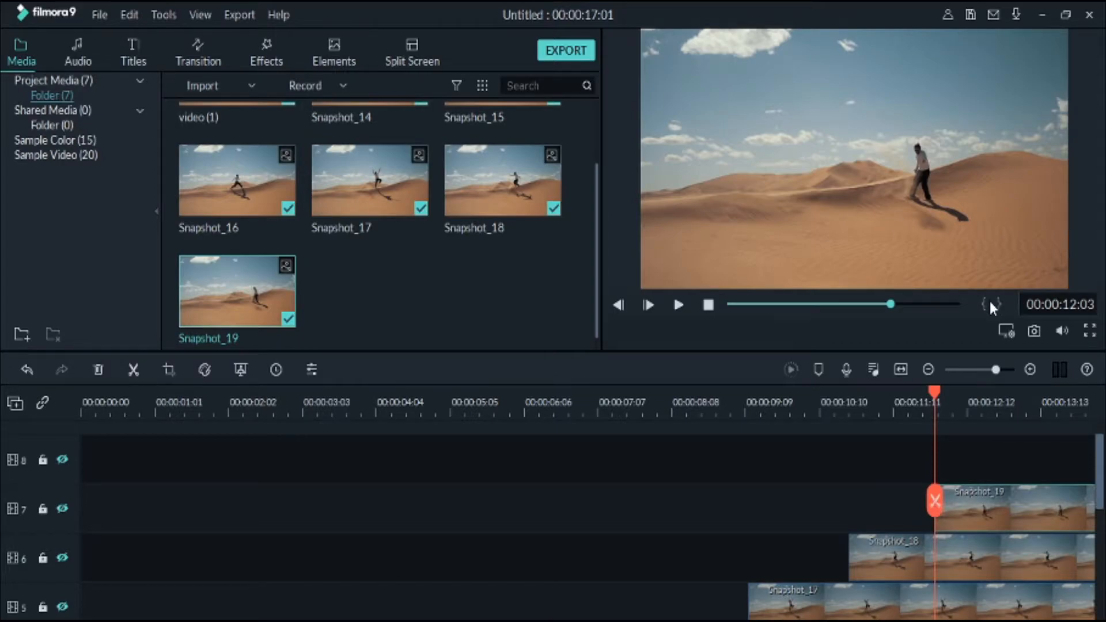
Extend Snapshot_14 and Snapshot_15 and trim Snapshot_19 so that each ends together with the video clip on track 1
key("space")
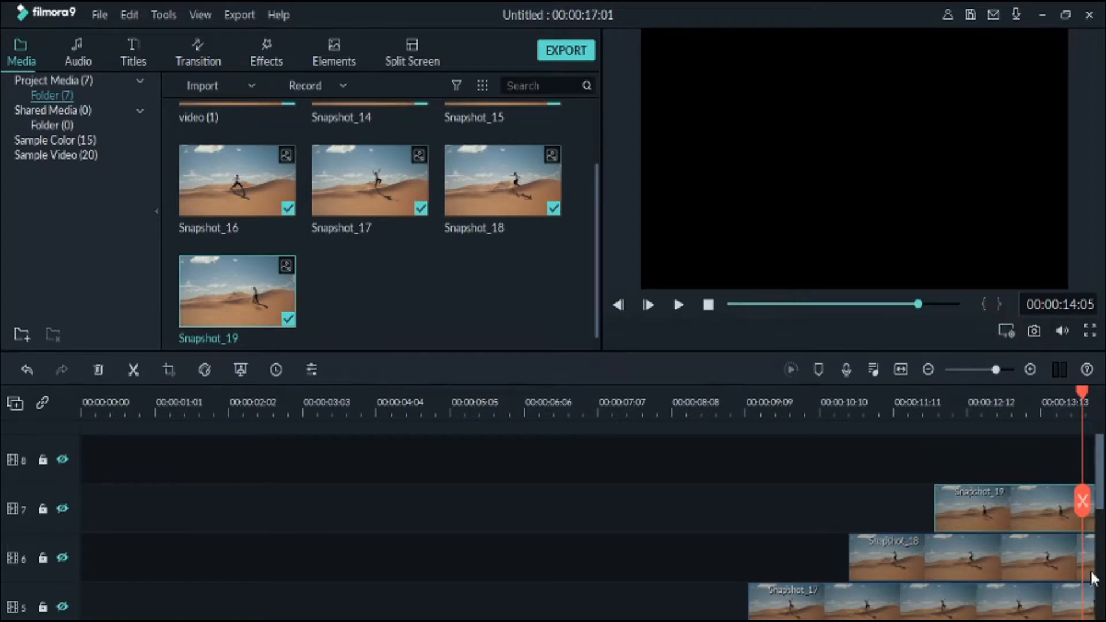
left_click_drag(1101, 477, 1101, 570)
left_click(589, 509)
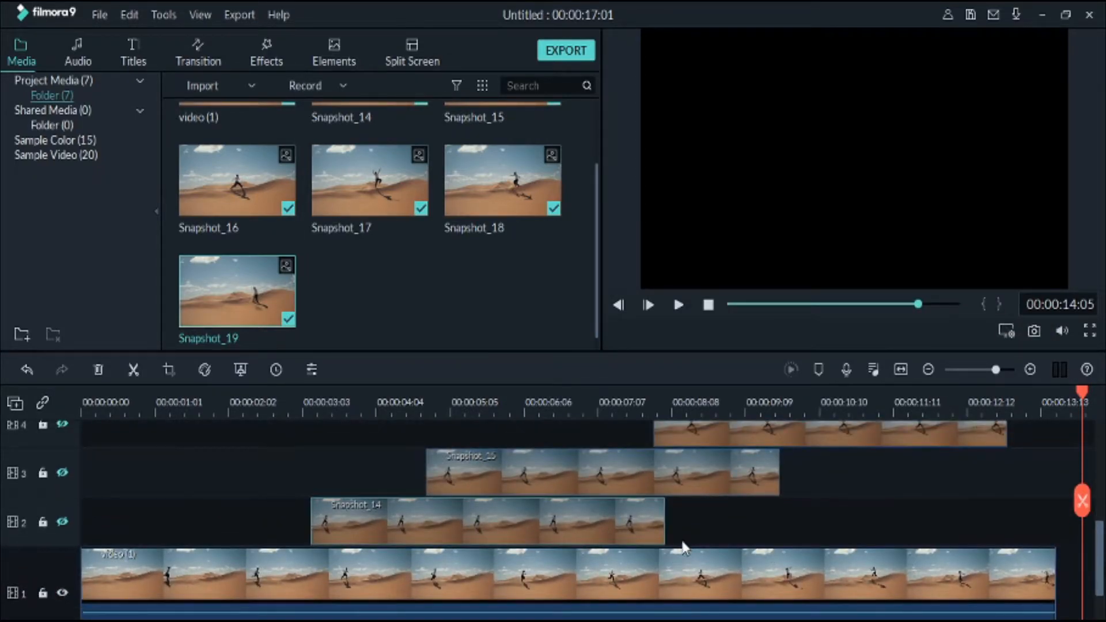
left_click_drag(666, 522, 1060, 561)
left_click(749, 474)
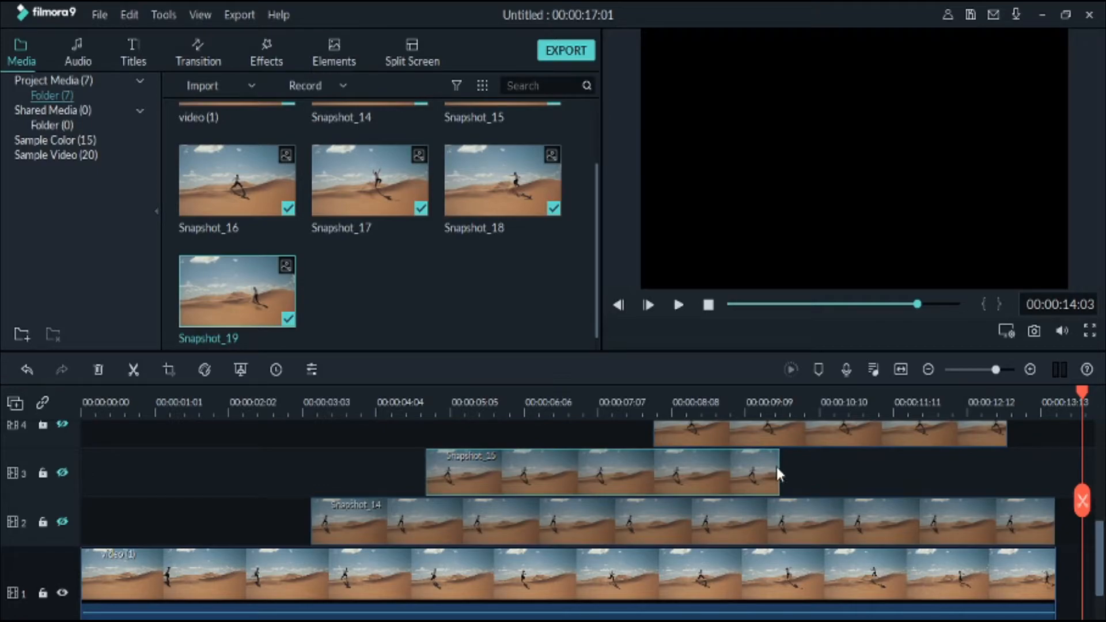
left_click_drag(780, 467, 1051, 487)
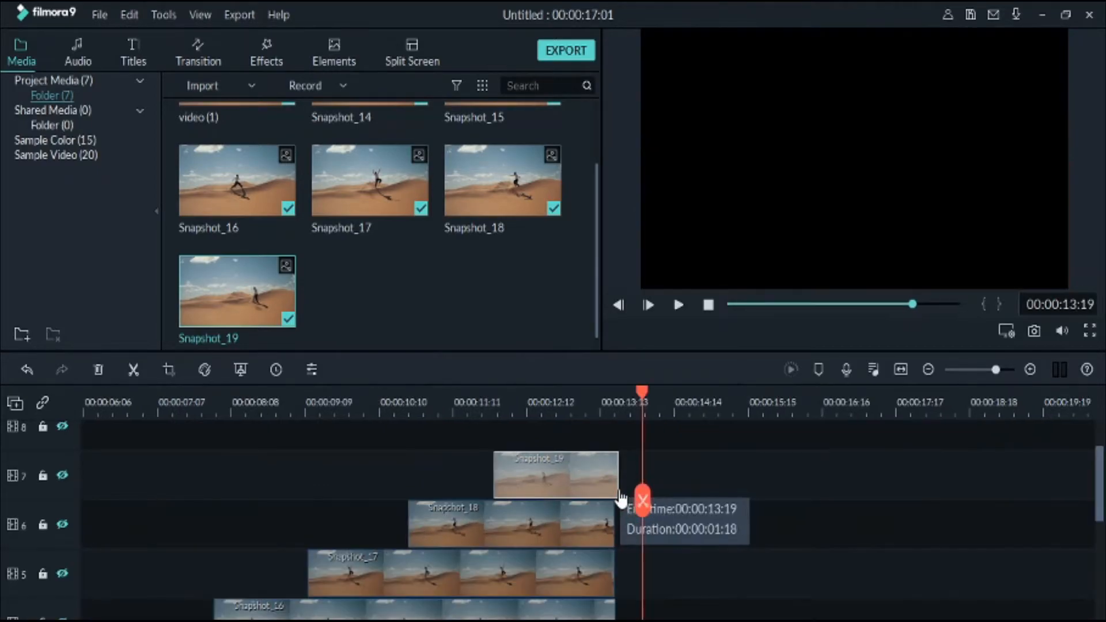
left_click_drag(619, 496, 615, 499)
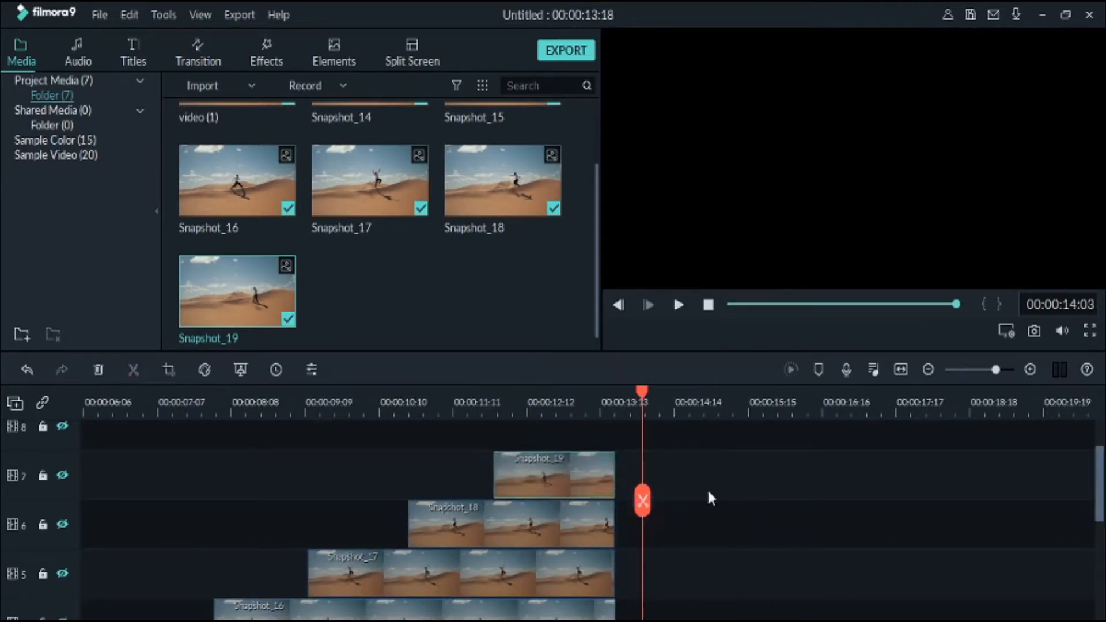
Set the blending mode of Snapshot_14 on track 2 to Darken
left_click_drag(1102, 477, 1101, 583)
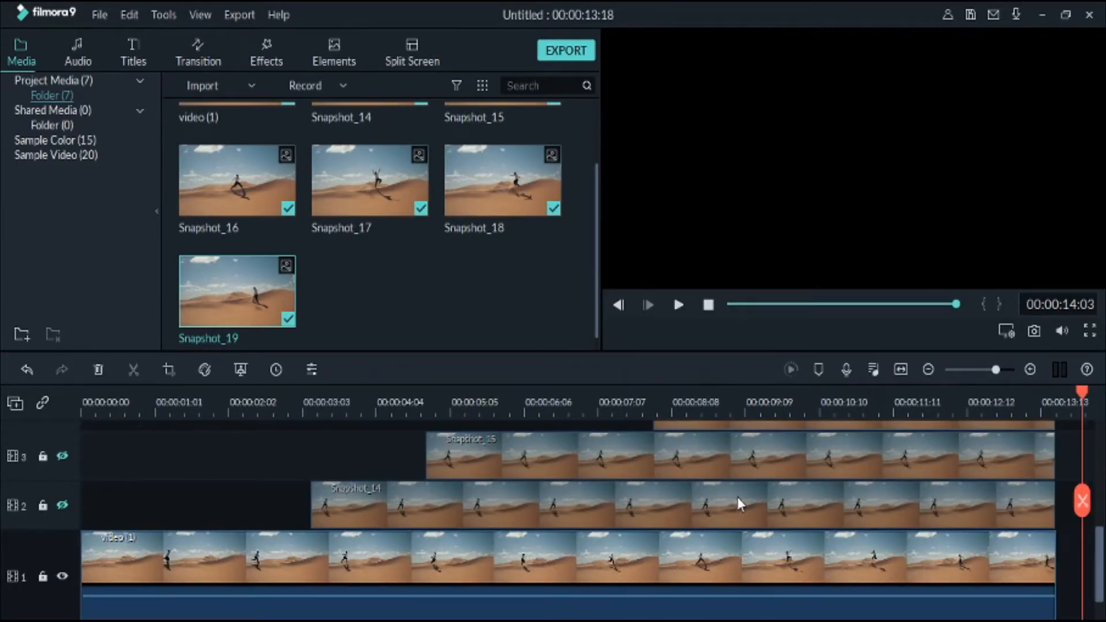
double_click(739, 498)
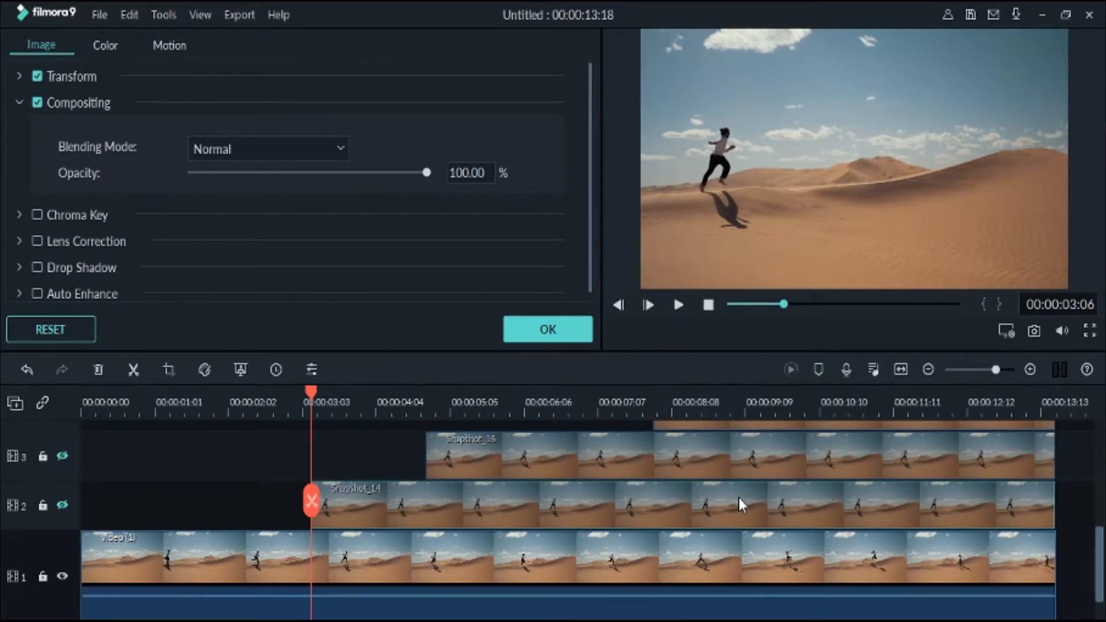
left_click(20, 103)
left_click(20, 103)
left_click(240, 149)
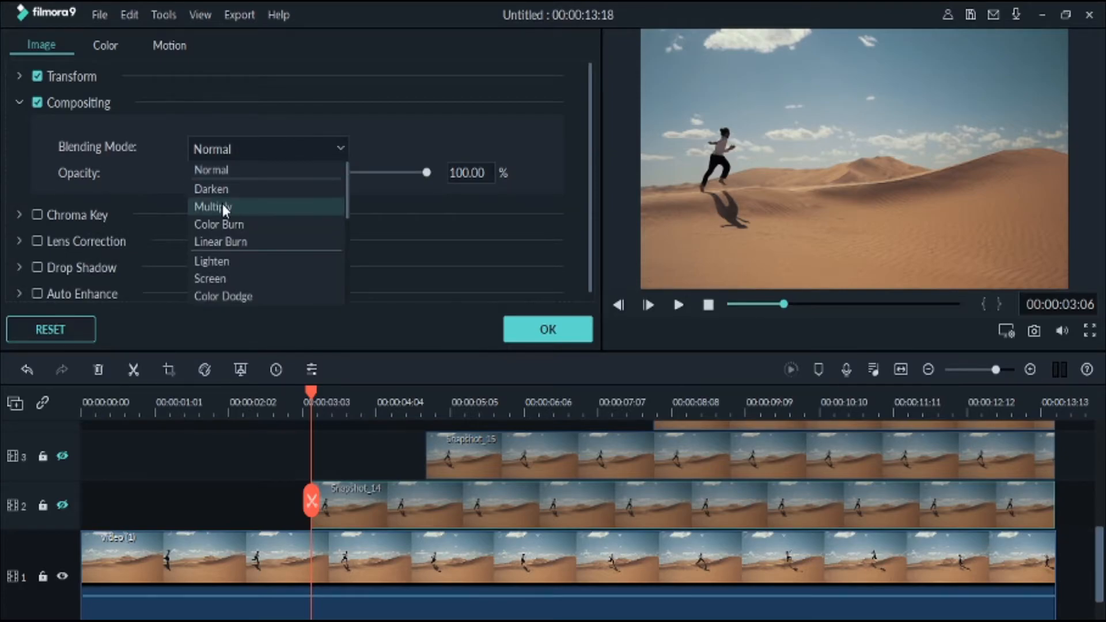
left_click(222, 186)
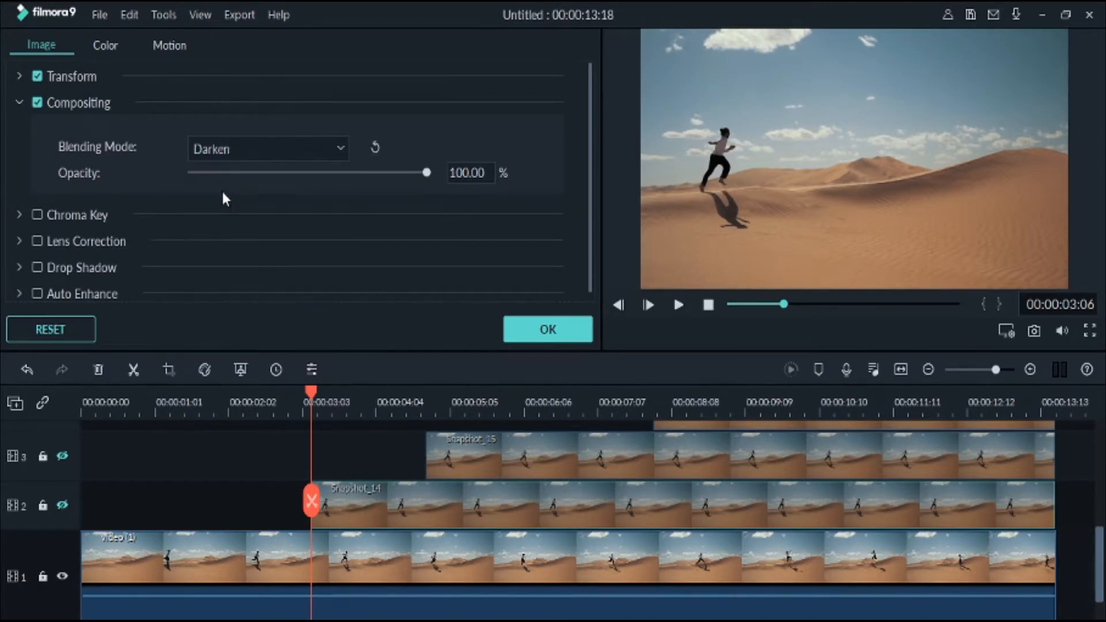
left_click(556, 326)
Set the blending mode of Snapshot_15 on track 3 to Darken
double_click(599, 455)
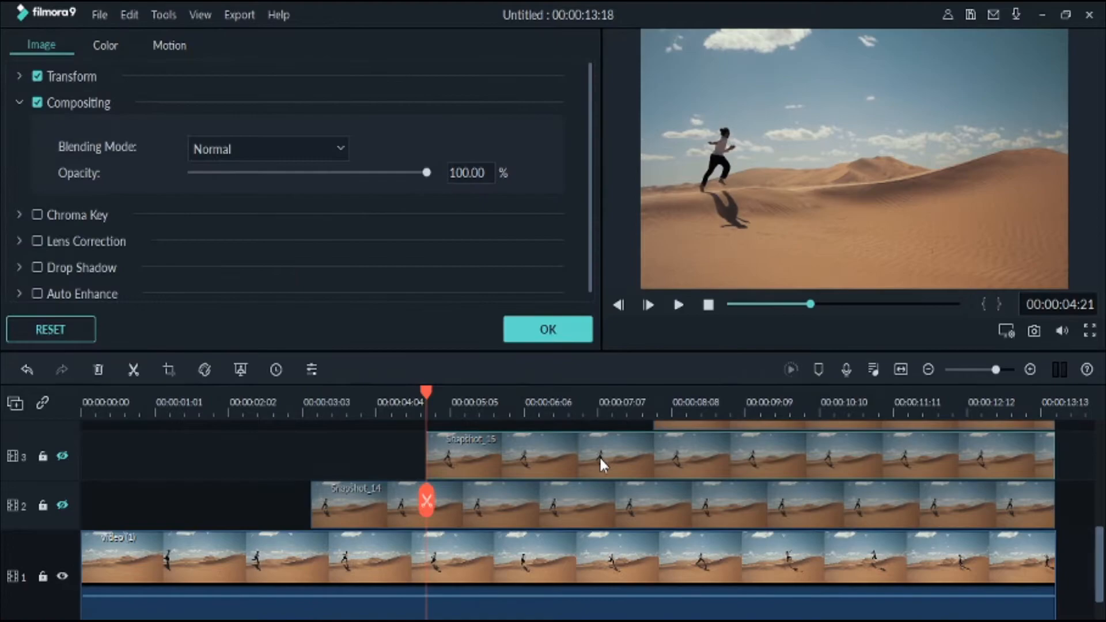
left_click(250, 149)
left_click(223, 186)
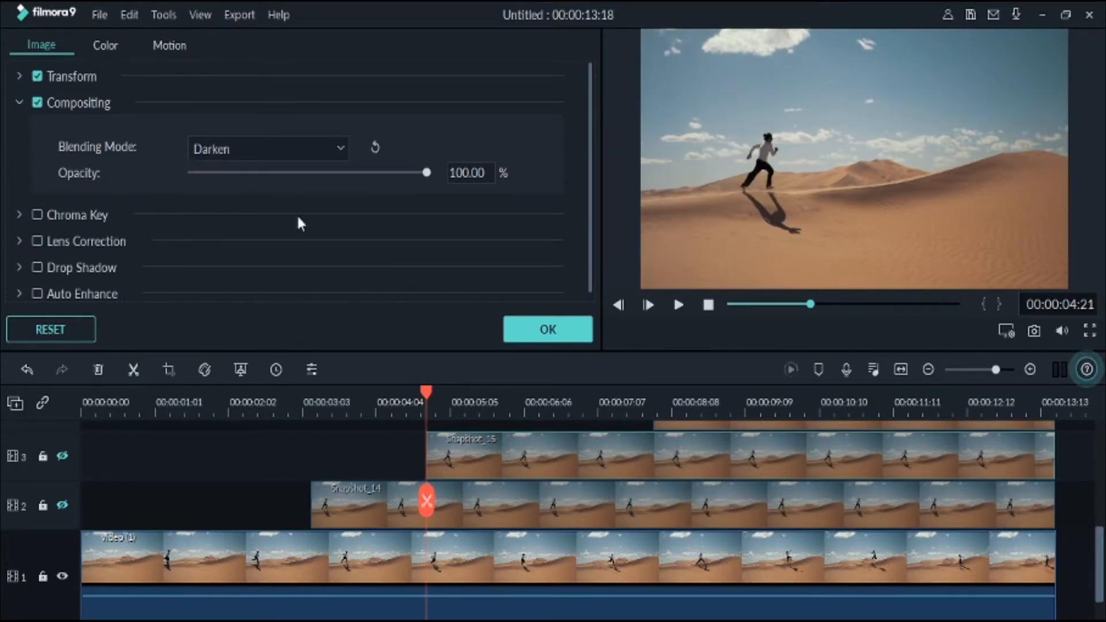
left_click(541, 323)
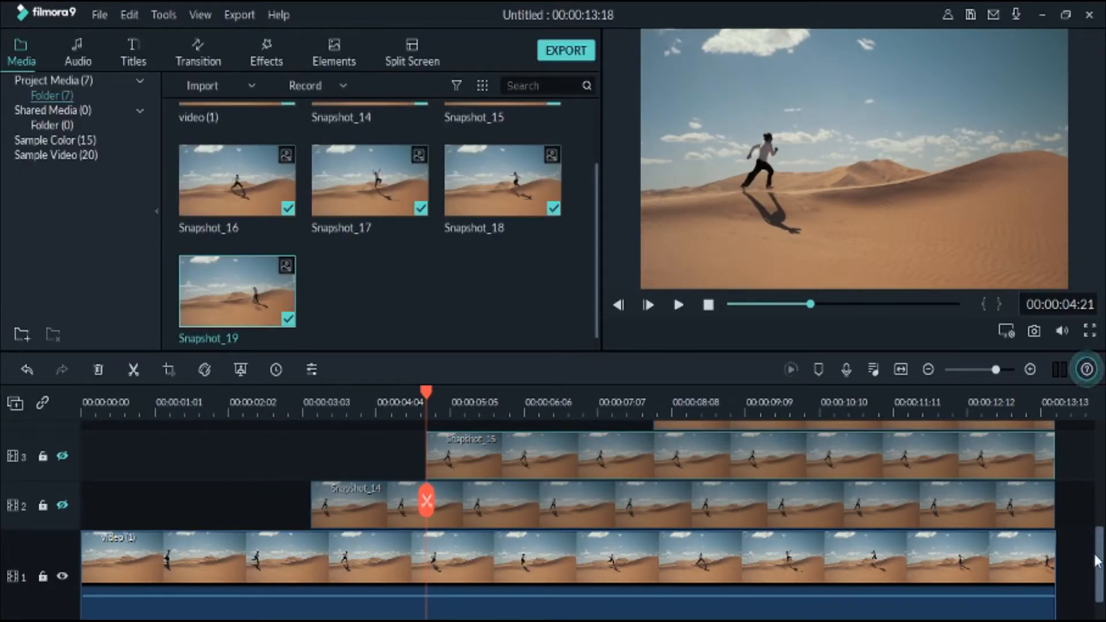
Set the blending mode of Snapshot_19 on track 7 to Darken
left_click_drag(1099, 563, 1079, 510)
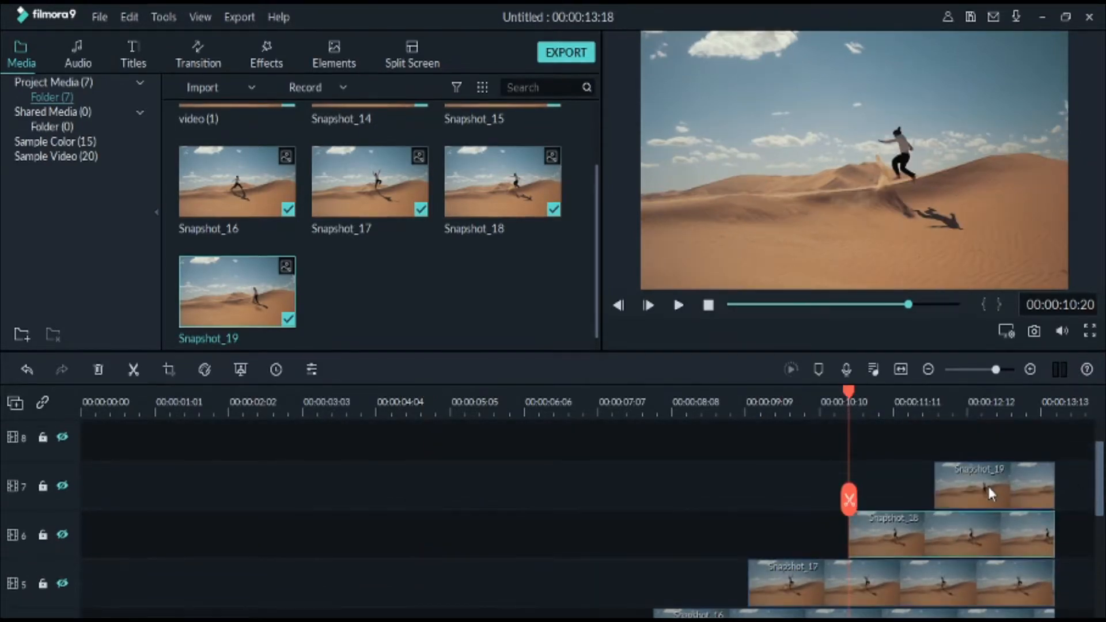
double_click(987, 486)
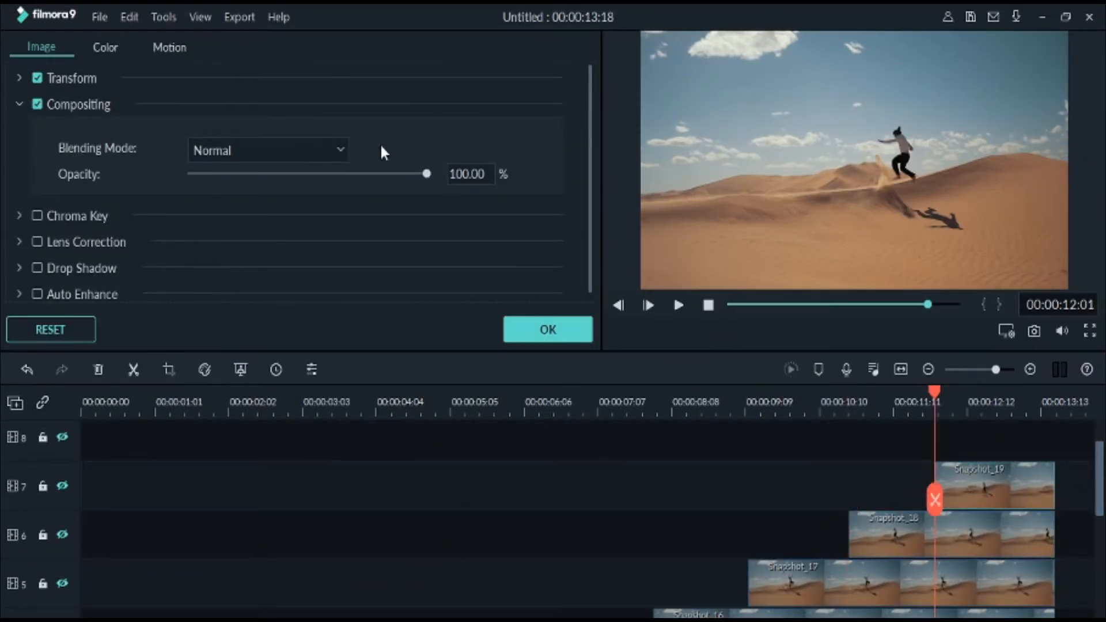
left_click(304, 149)
left_click(276, 192)
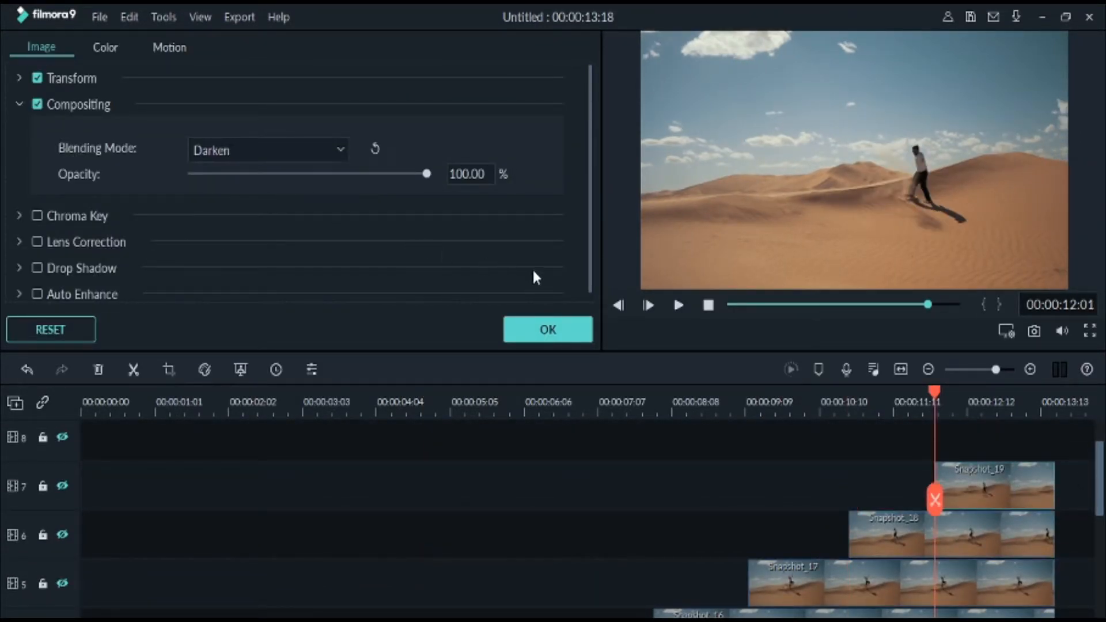
left_click(542, 327)
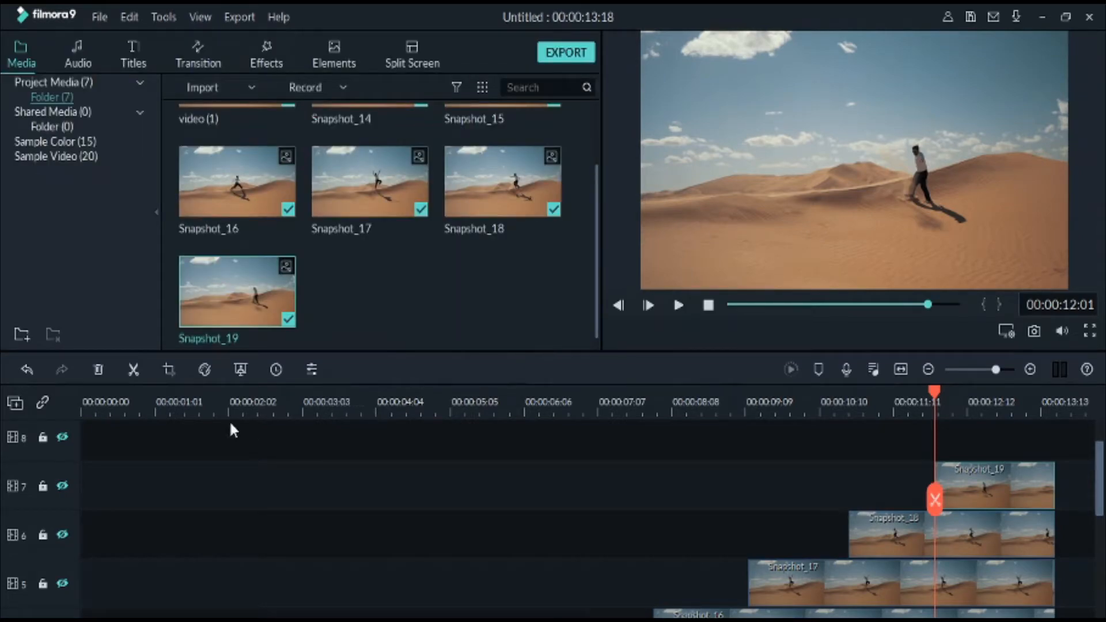
Make the hidden snapshot tracks 7, 6, 5, 4, 3 and 2 visible again
left_click(63, 487)
left_click(62, 535)
left_click(63, 584)
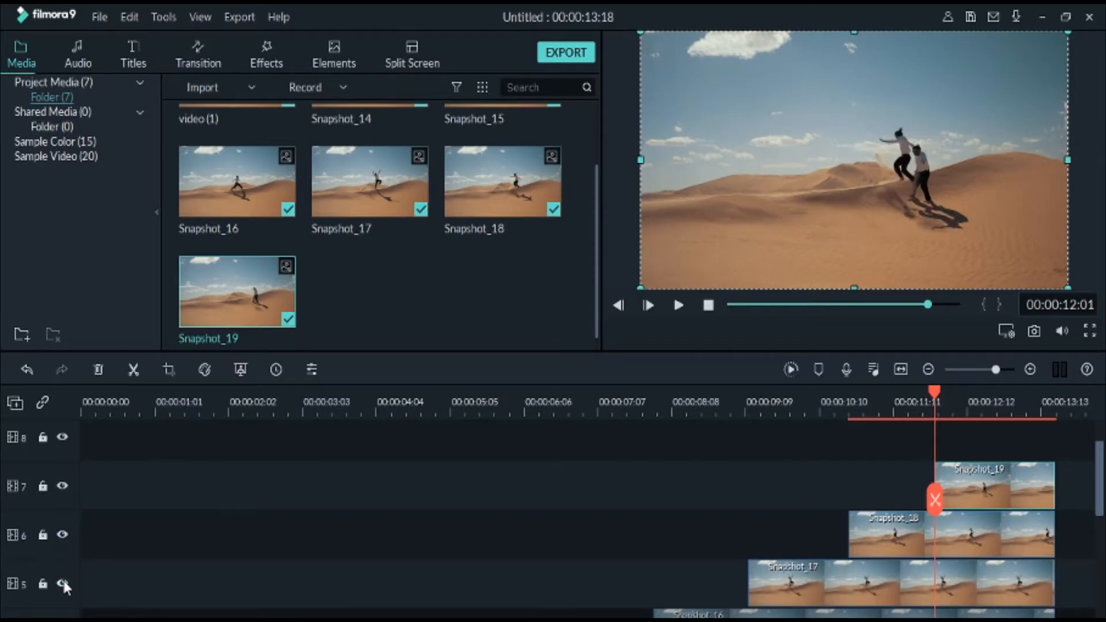
scroll(1102, 482, "down", 5)
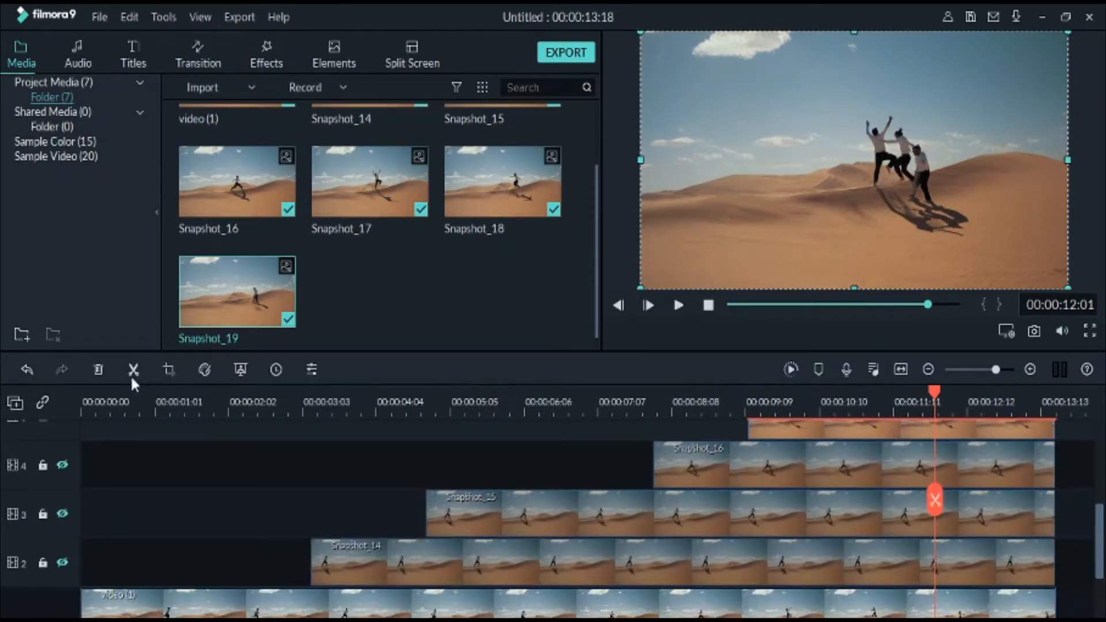
left_click(62, 464)
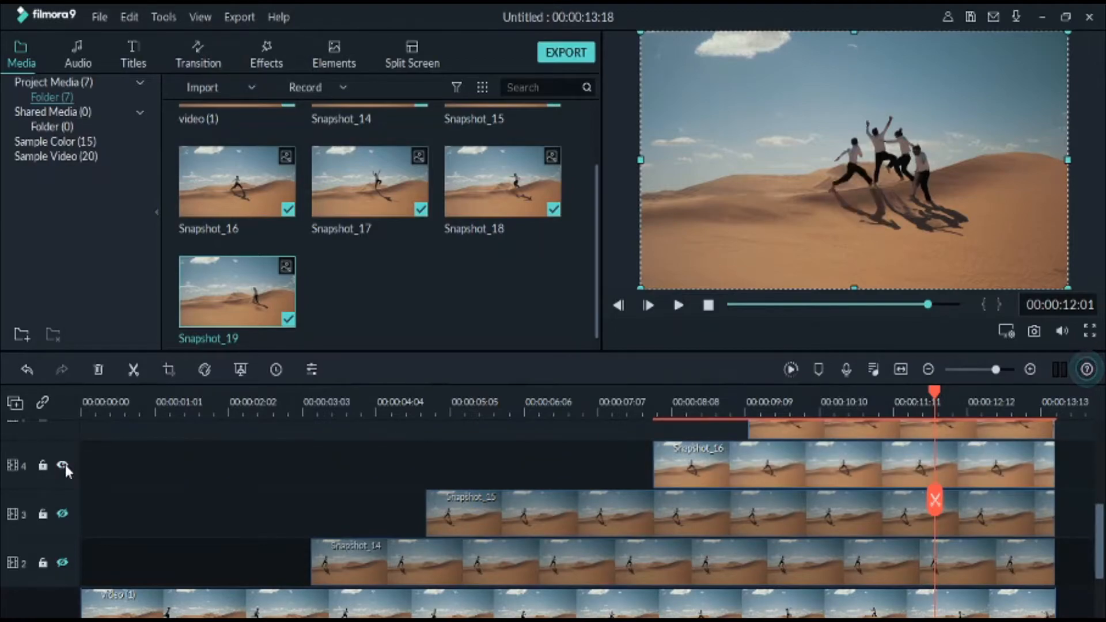
left_click(61, 512)
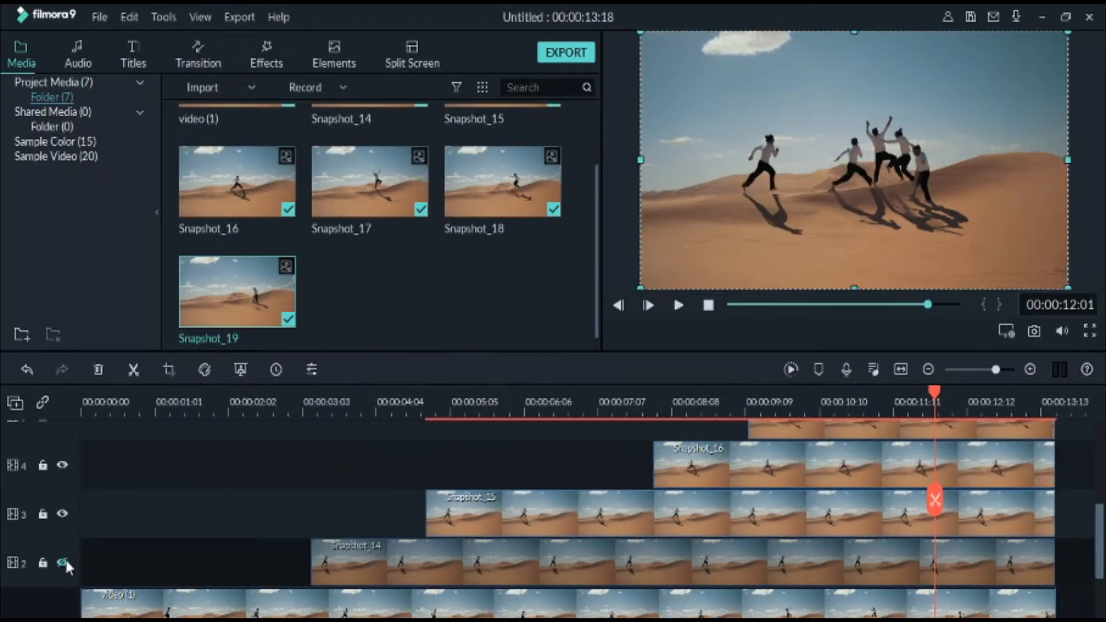
left_click(63, 564)
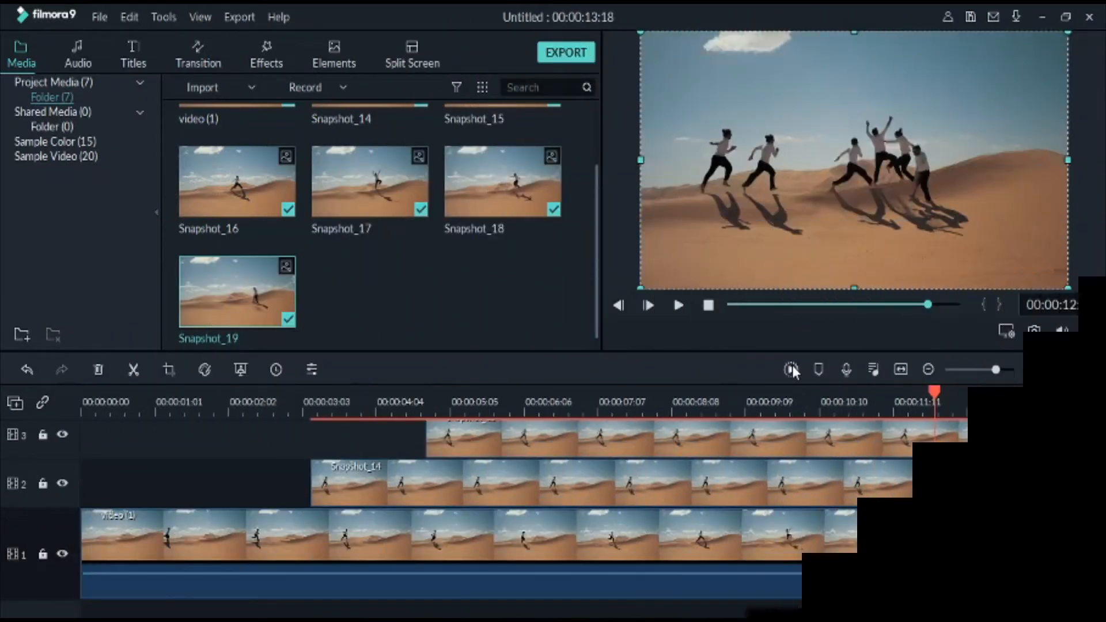
Render the timeline preview and play the layered runner composite from the beginning
left_click(792, 370)
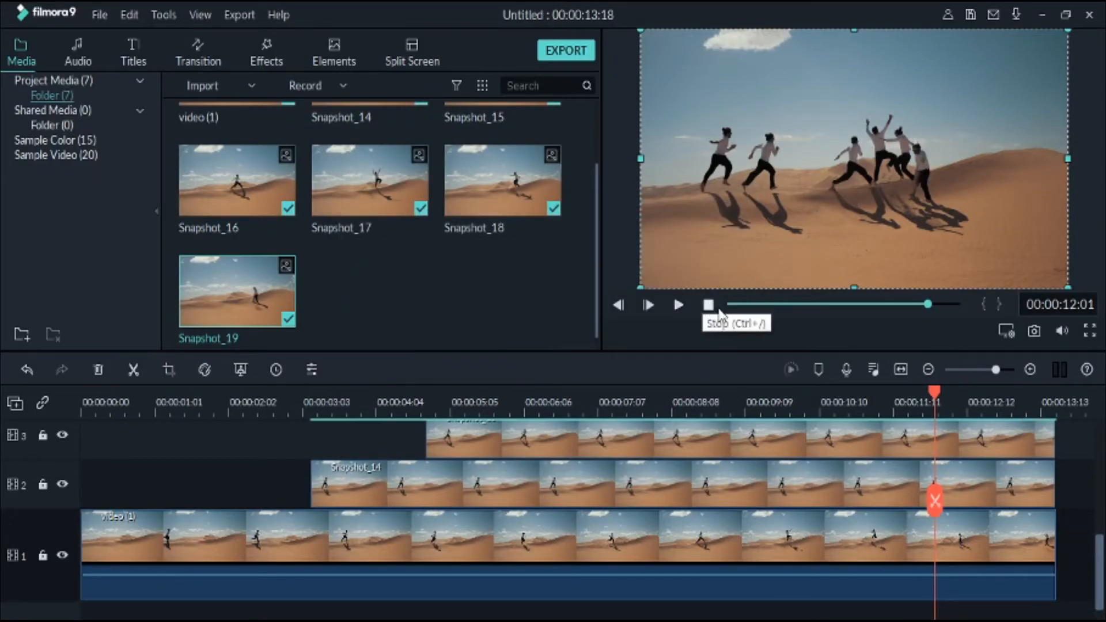
left_click(726, 304)
left_click(674, 305)
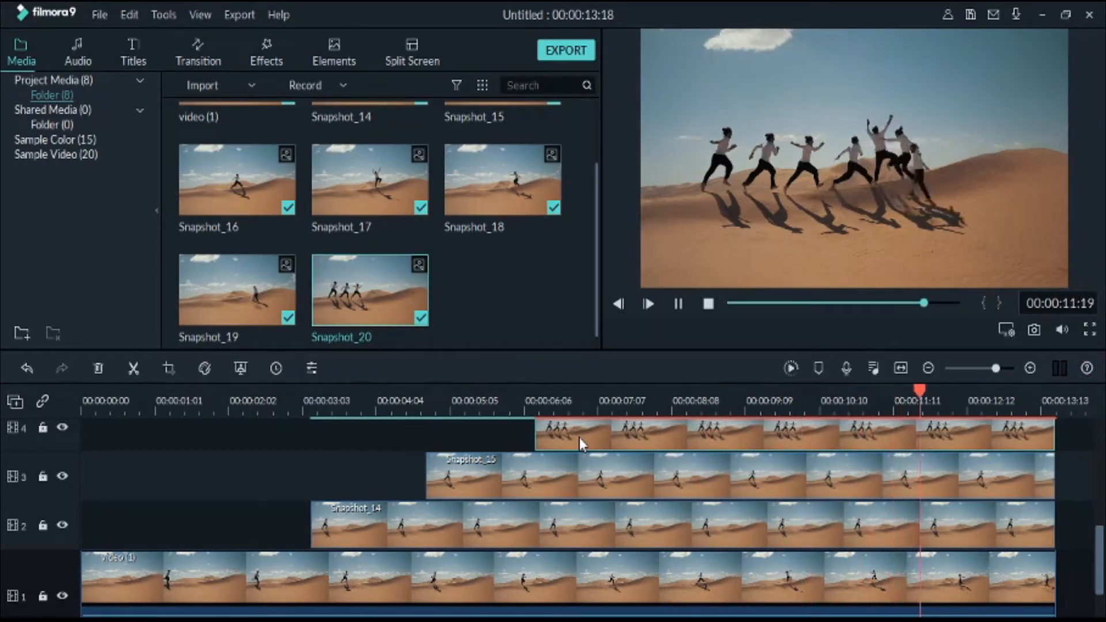
Export the composite locally as an MP4 file named Main Video and close the finished export
left_click(240, 15)
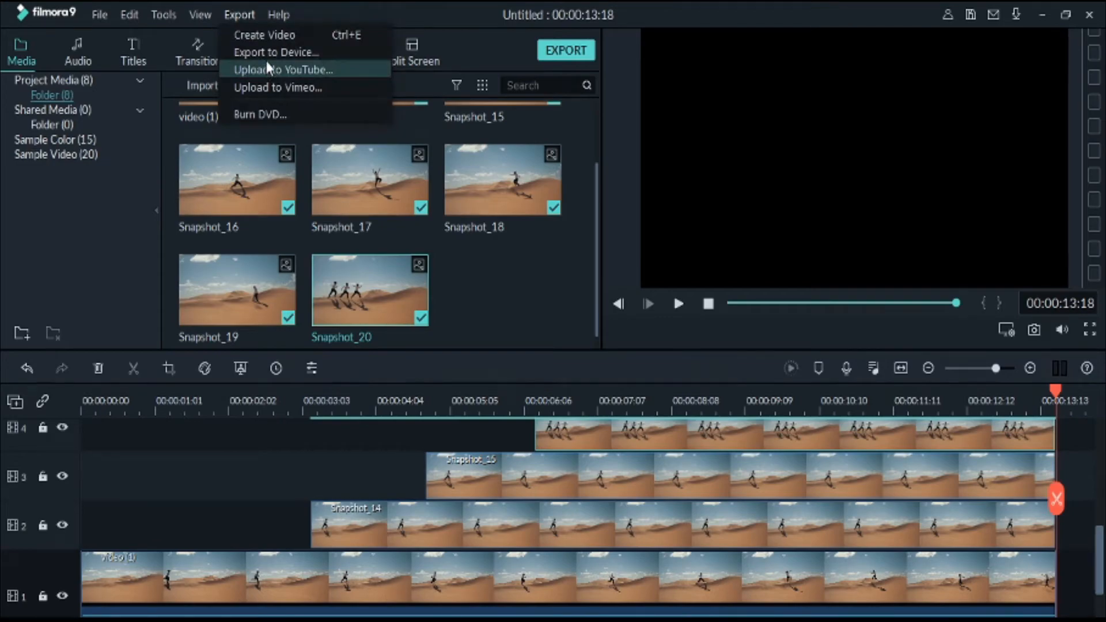
left_click(265, 52)
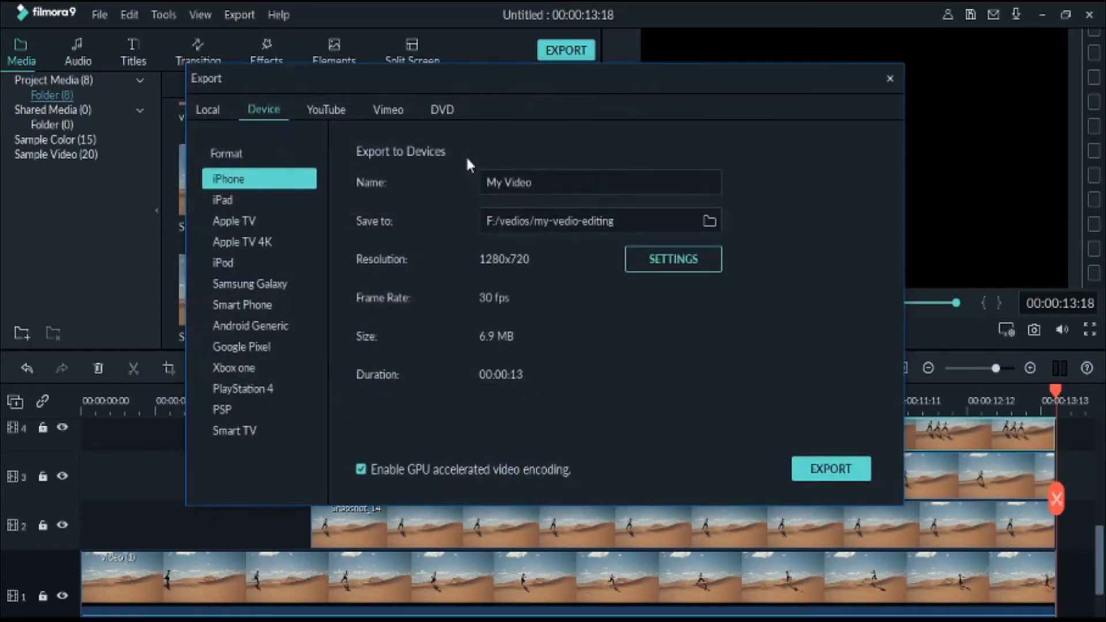
left_click(208, 111)
left_click(830, 469)
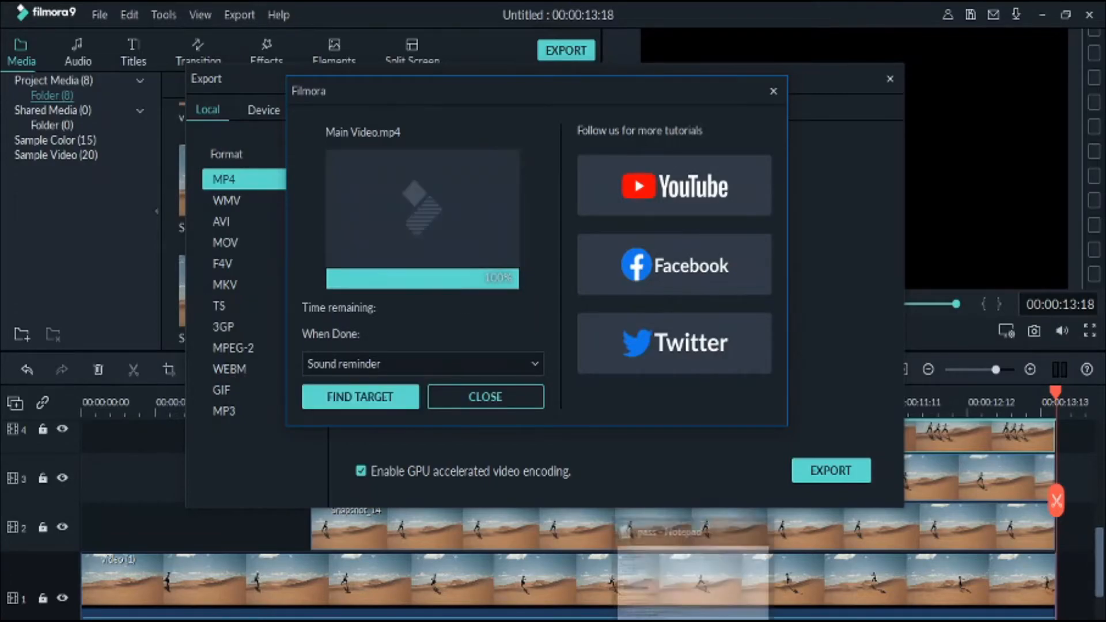
left_click(520, 397)
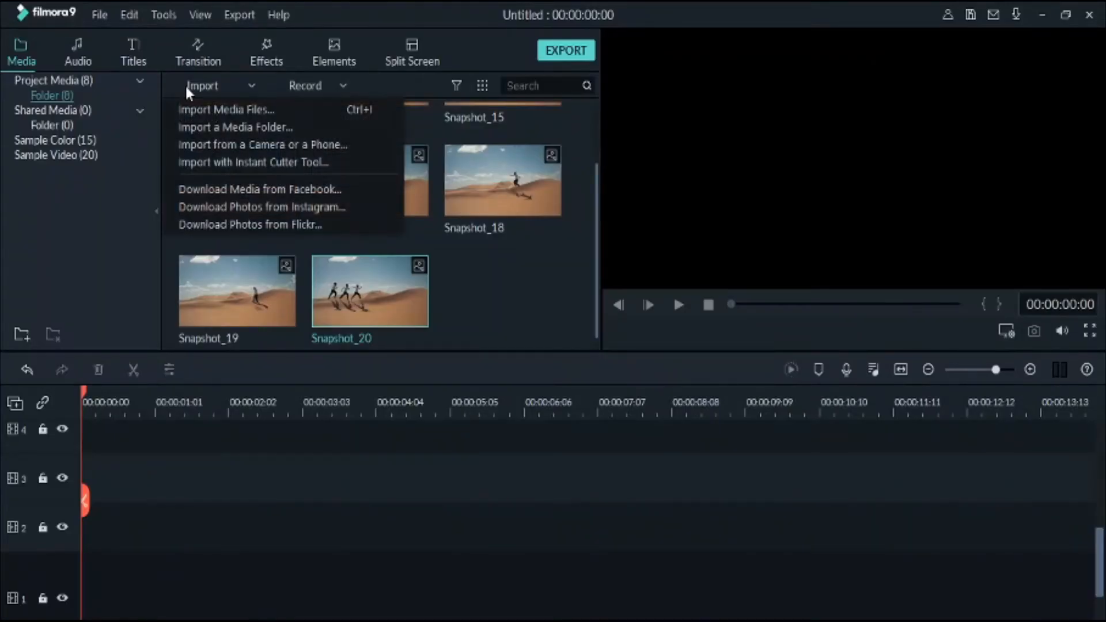
Import the exported Main Video file and place it at the start of track 1 on the empty timeline
left_click(202, 104)
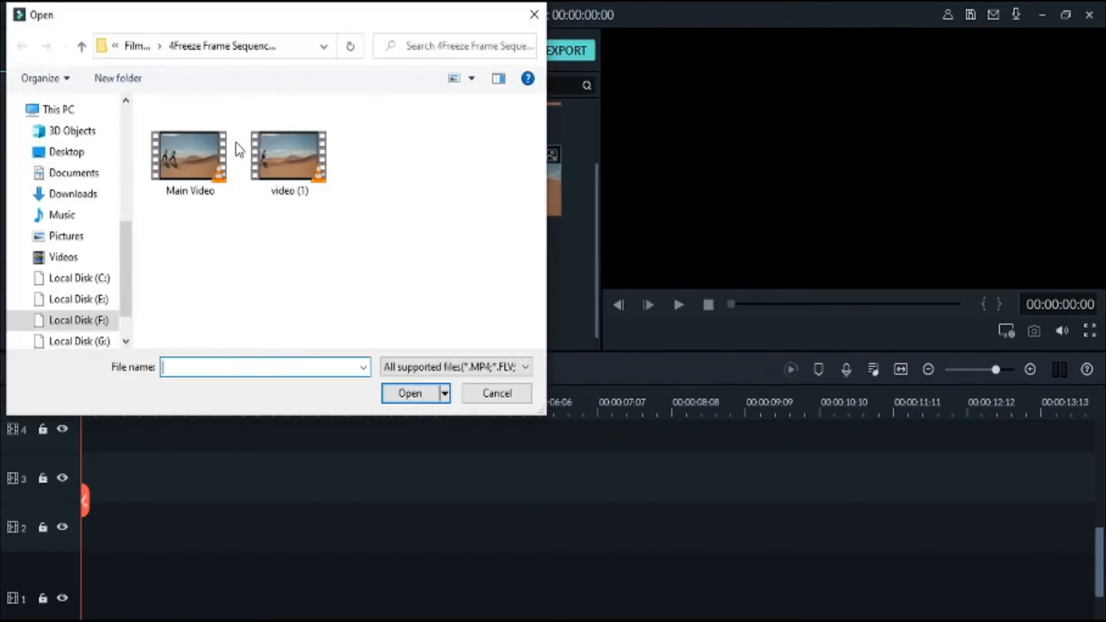
left_click(199, 157)
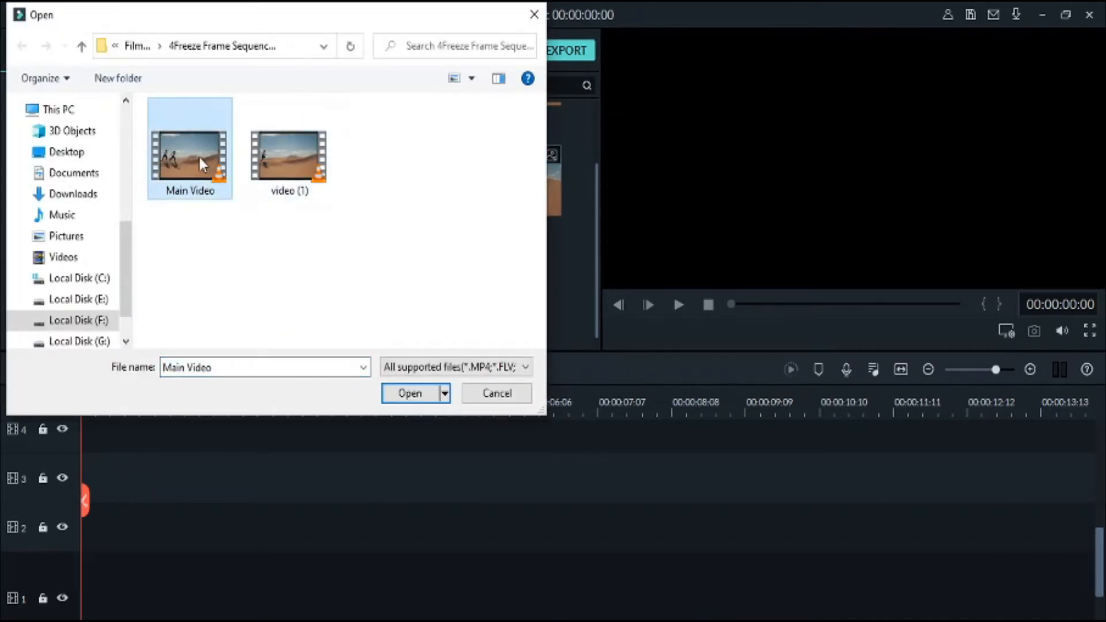
double_click(199, 157)
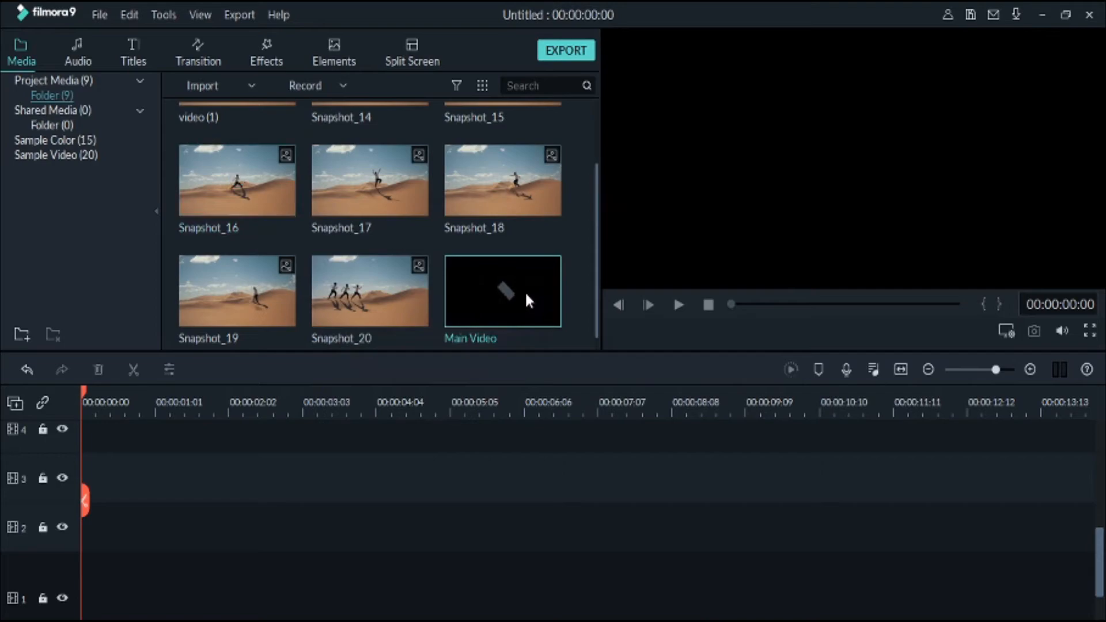
left_click_drag(534, 289, 75, 573)
Reverse the speed of the Main Video clip on track 1 and create a proxy file for it
right_click(477, 500)
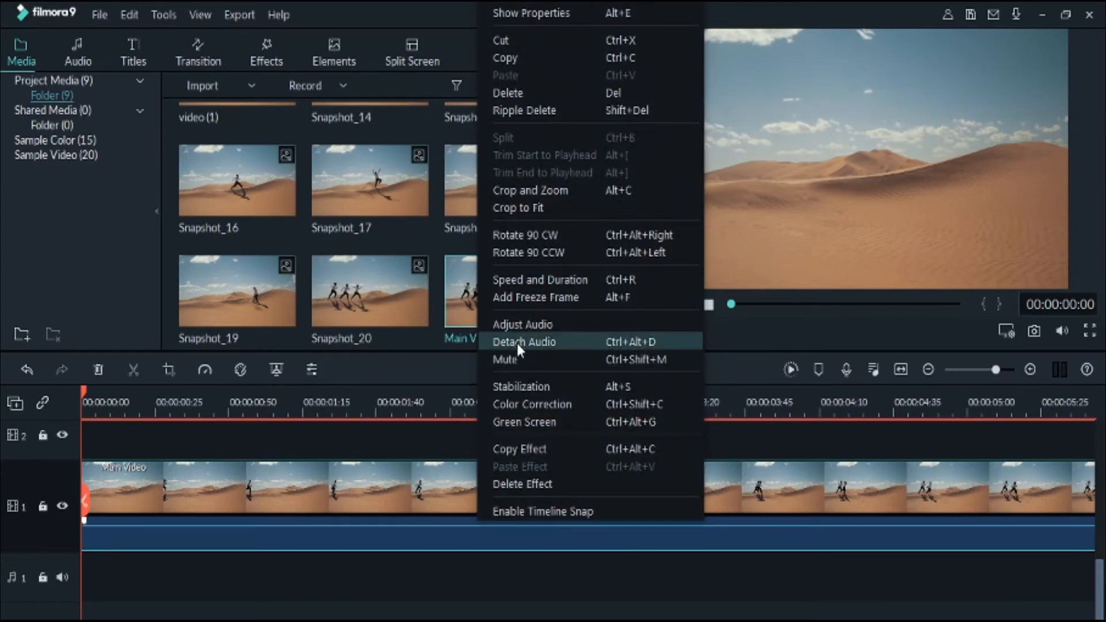
left_click(526, 280)
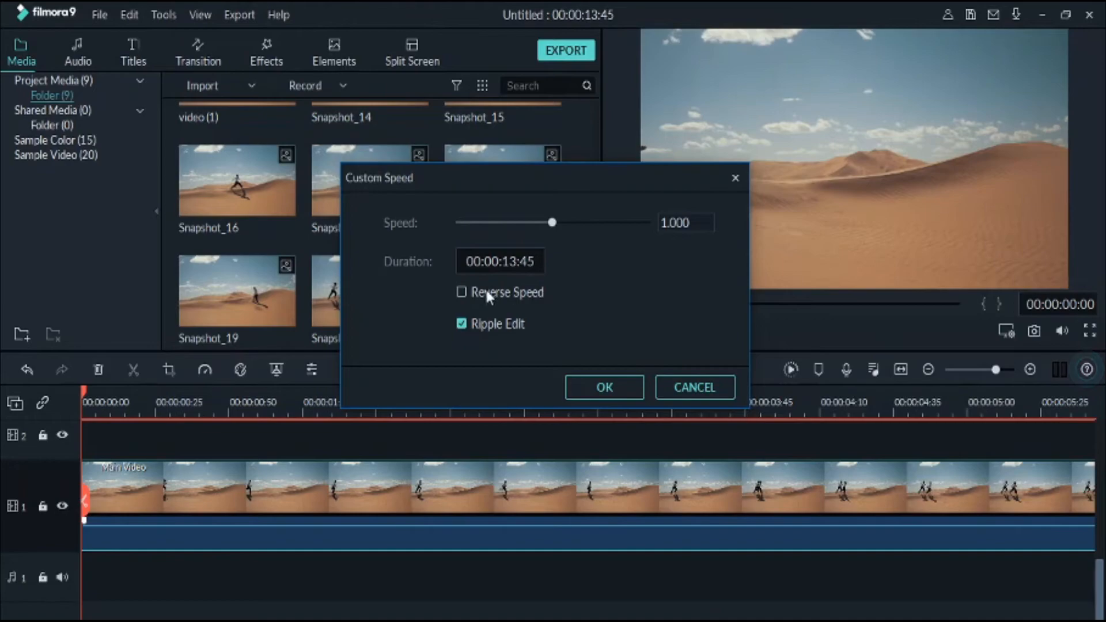
left_click(468, 292)
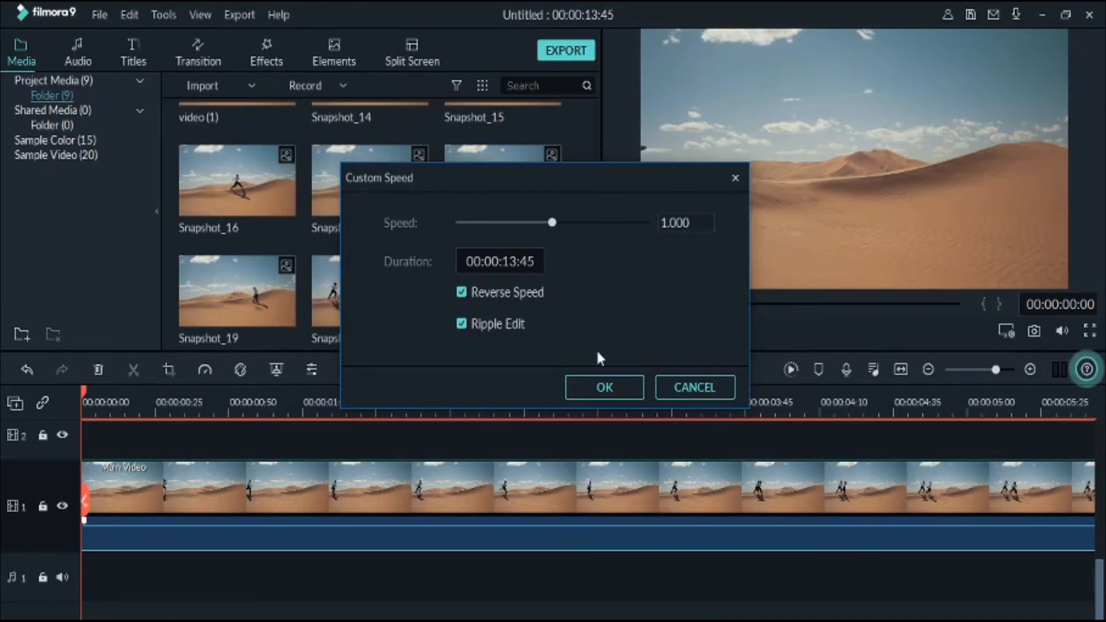
left_click(614, 389)
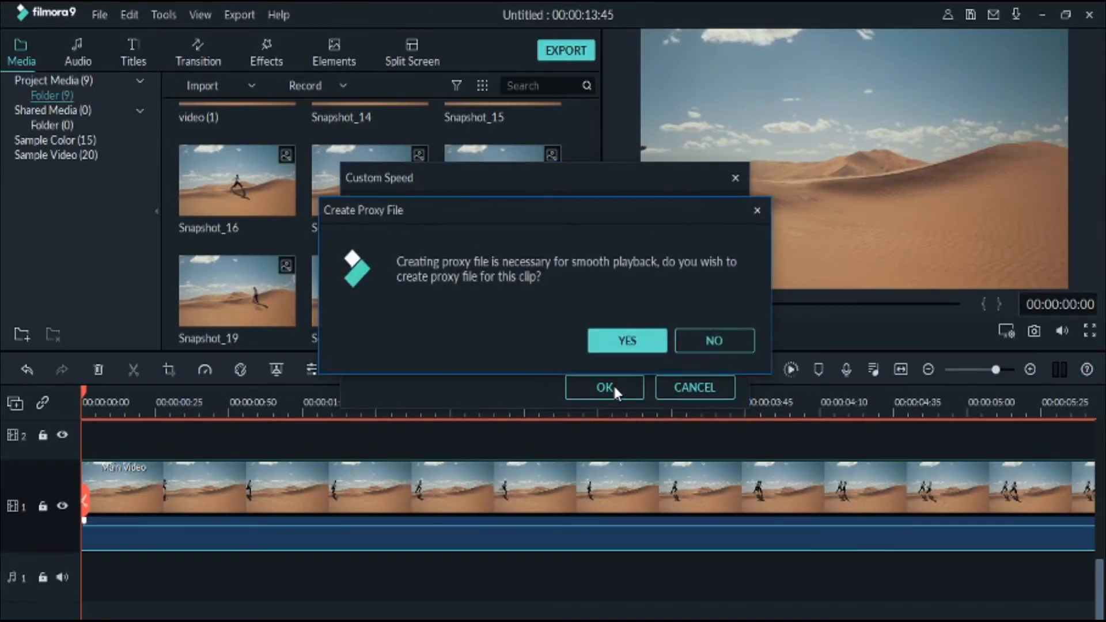
left_click(627, 341)
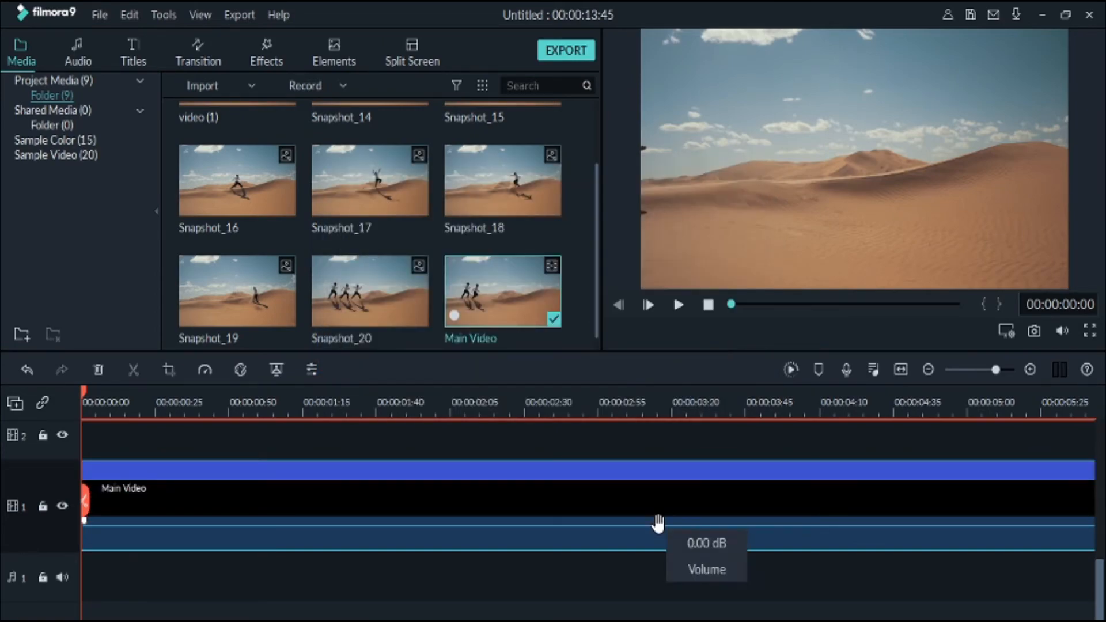
Render the reversed Main Video clip and play it back from the beginning
left_click(791, 370)
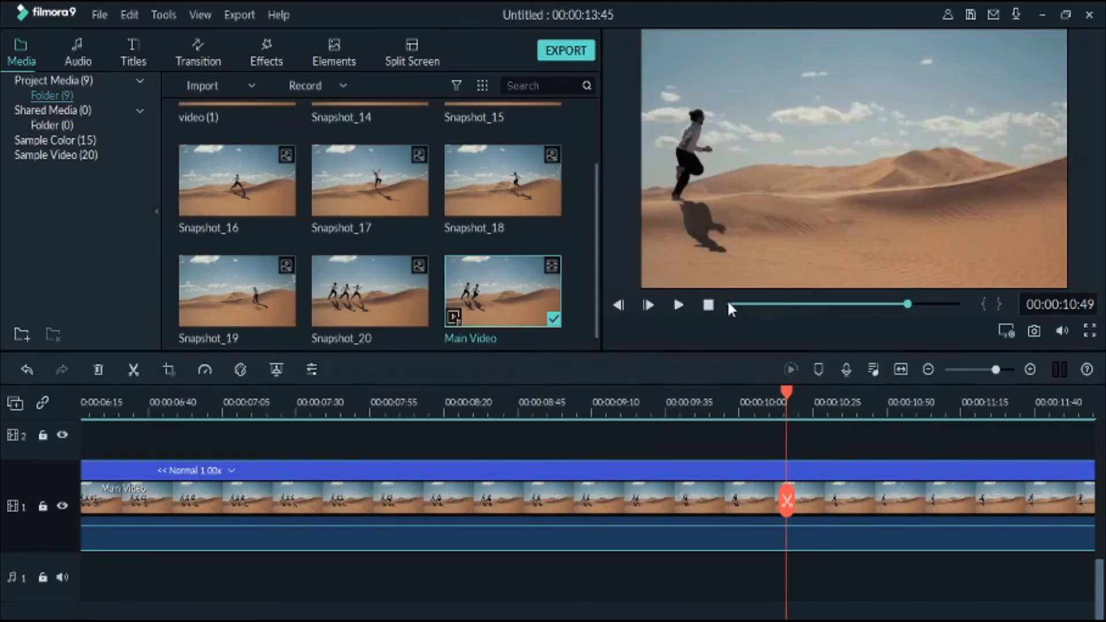
left_click(728, 306)
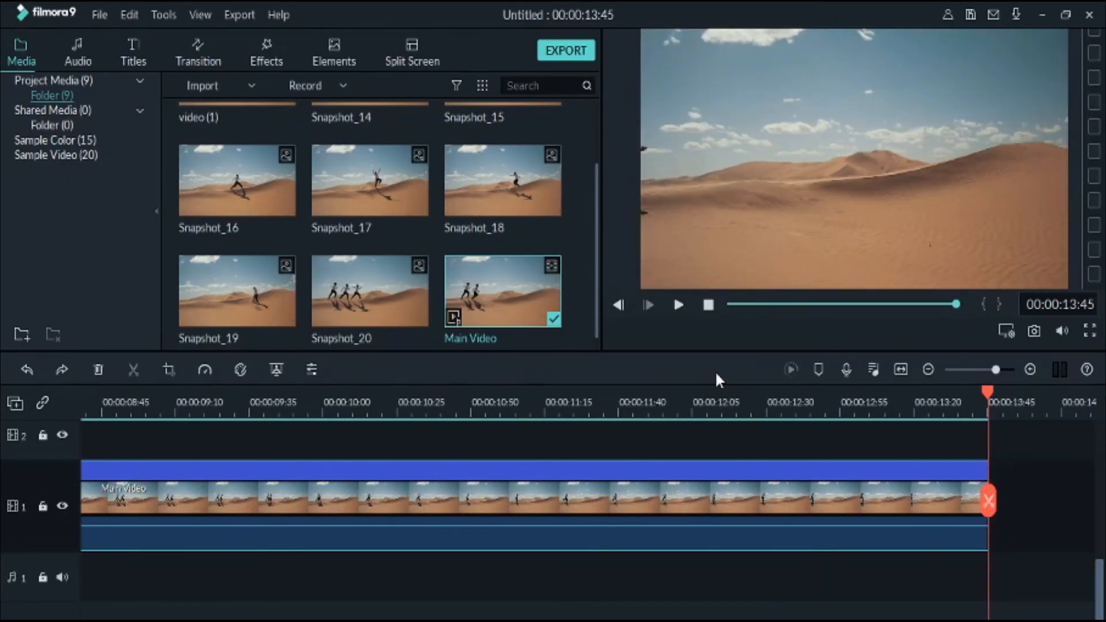
key("space")
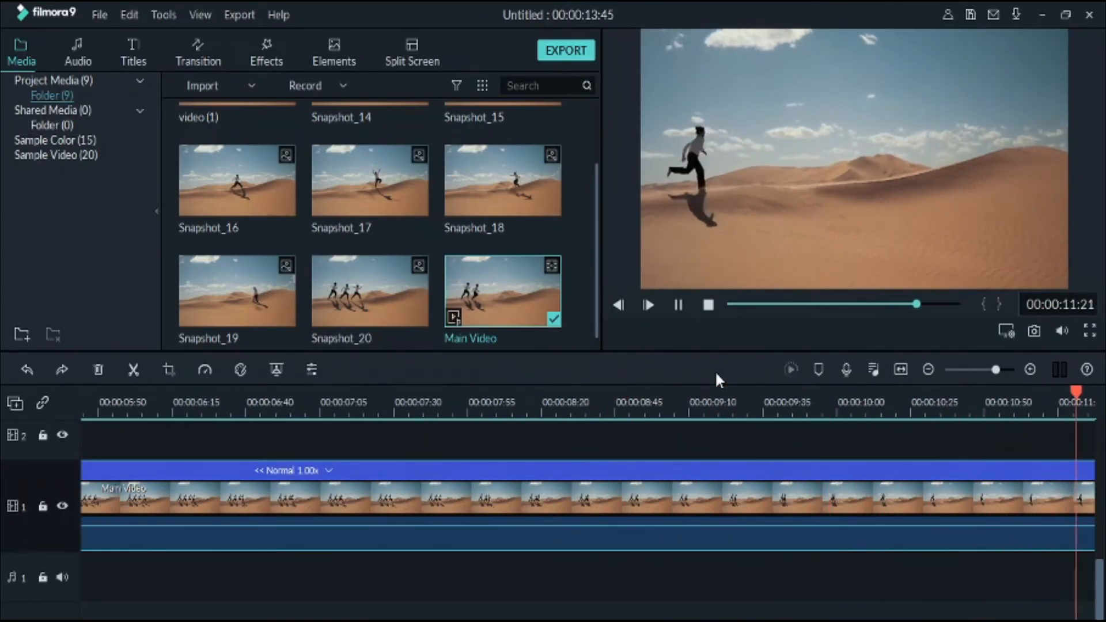
key("space")
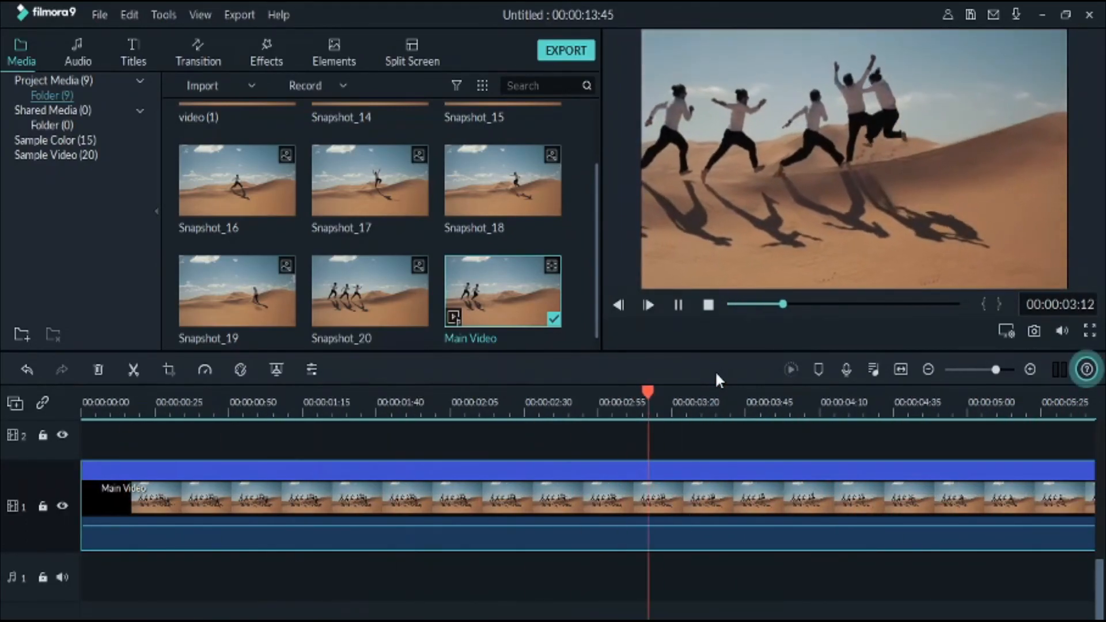